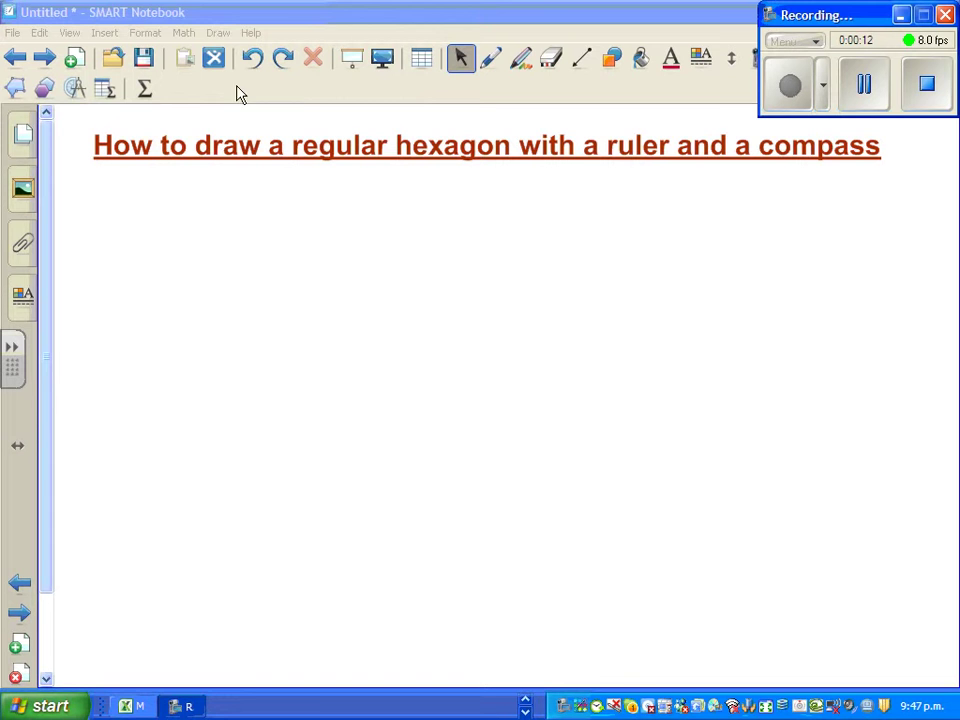
Draw a regular hexagon below the title and annotate its left interior angle by hand as 120°
click(44, 88)
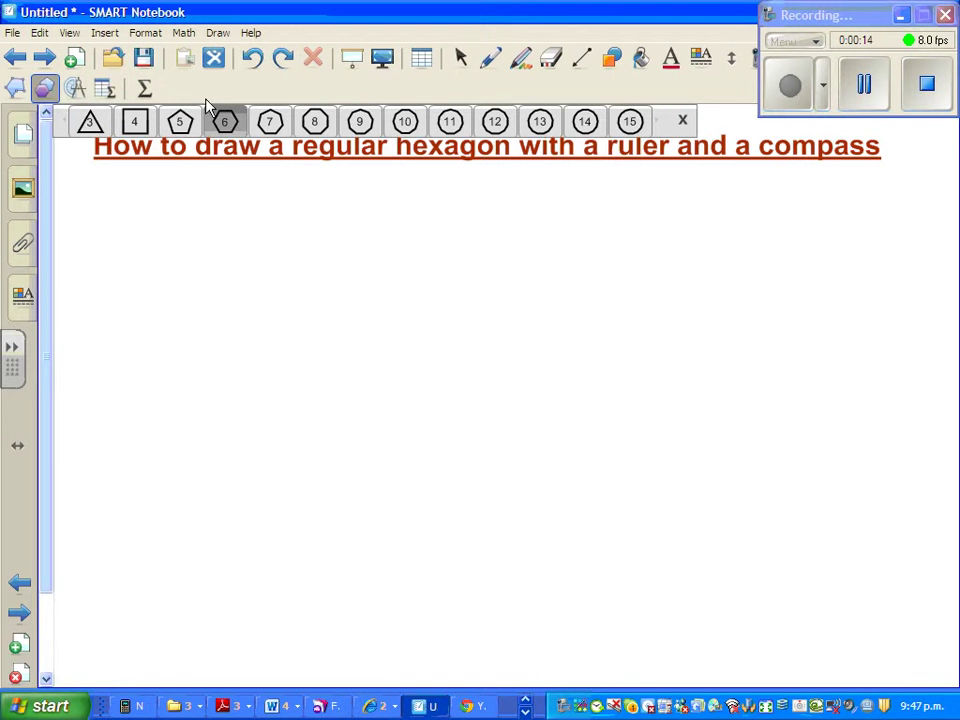
click(226, 124)
drag(302, 436, 558, 292)
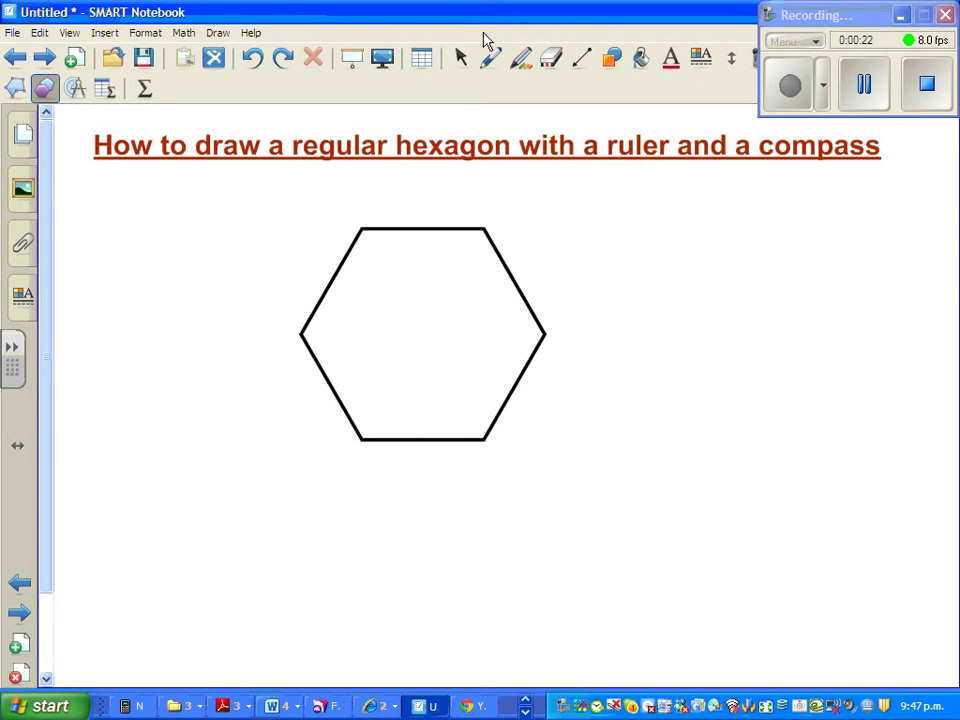
click(491, 58)
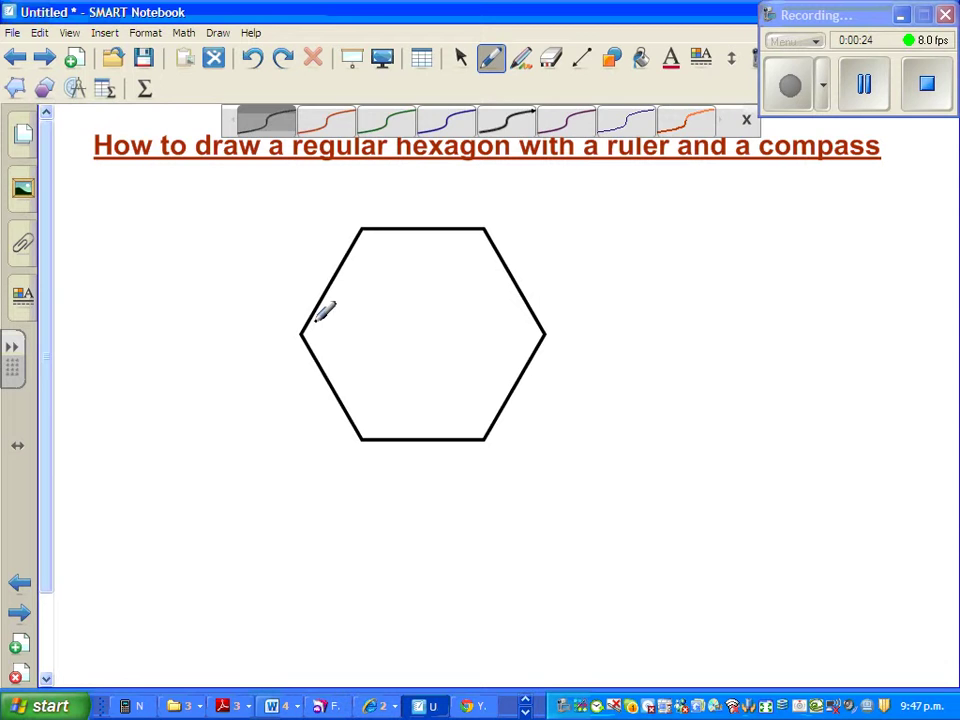
mouse_move(318, 316)
mouse_down()
mouse_move(310, 354)
mouse_move(350, 343)
mouse_move(356, 327)
mouse_up()
drag(361, 318, 362, 319)
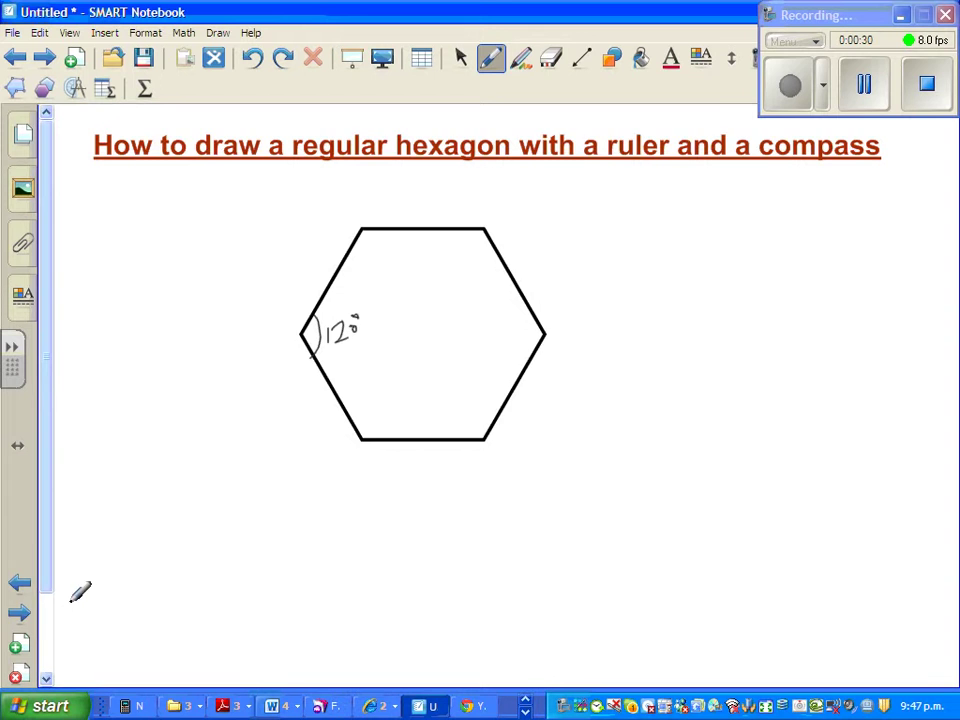
On the next blank page, mark a centre point with the blue pen and label it O
click(20, 613)
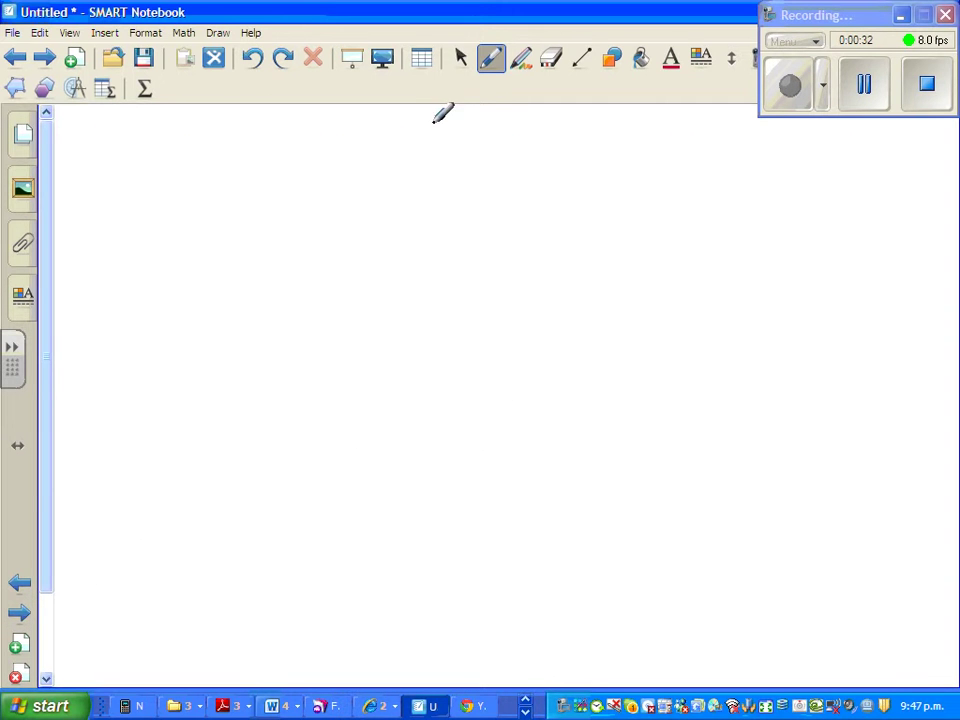
click(489, 58)
click(452, 127)
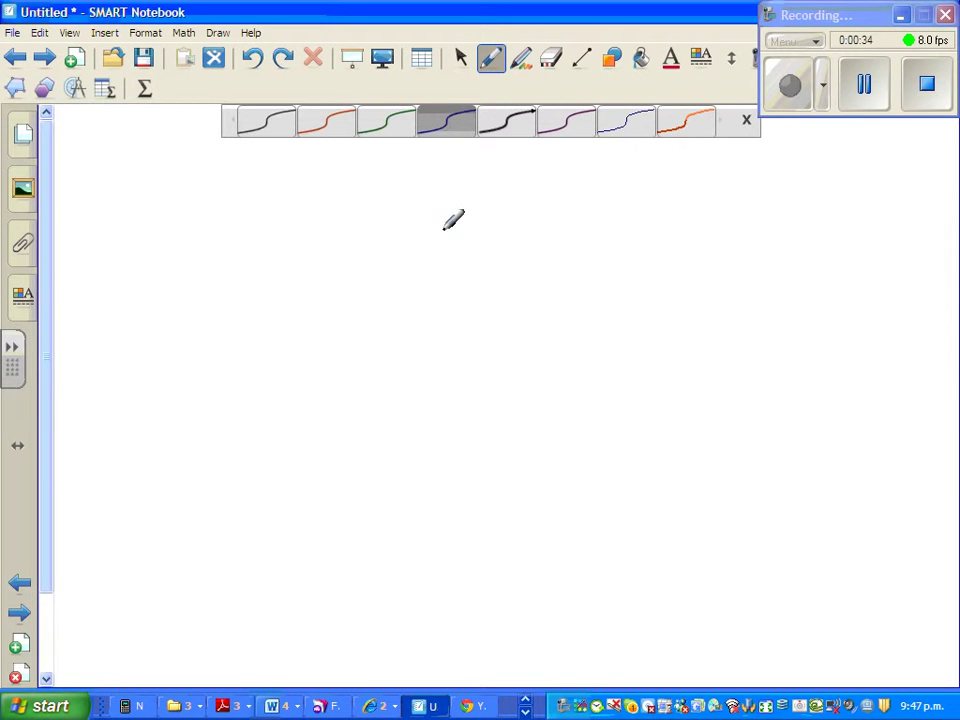
click(452, 407)
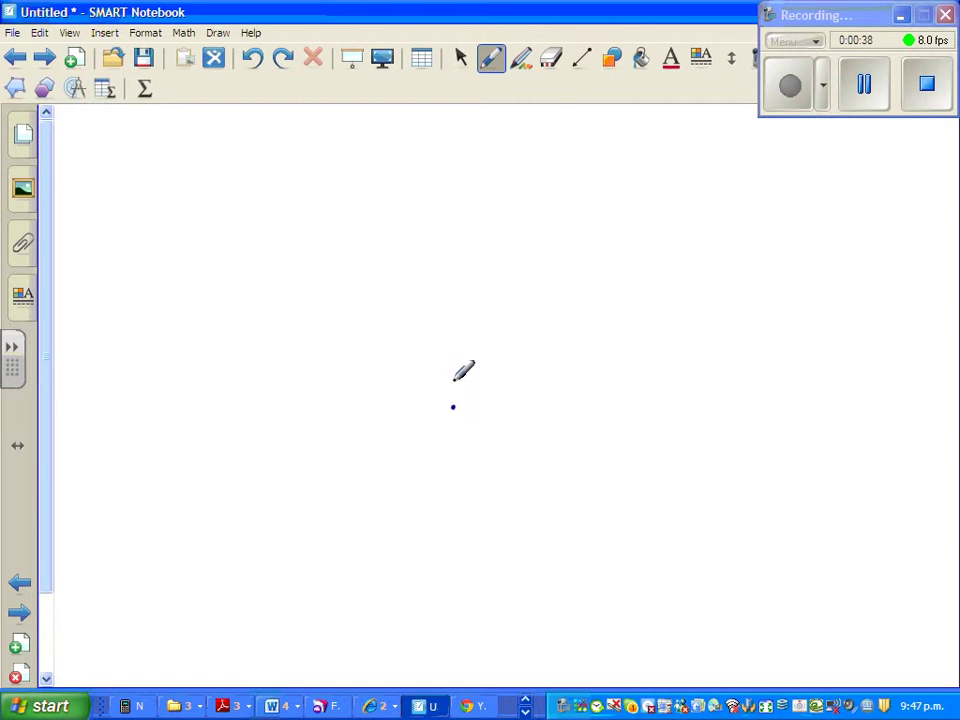
drag(459, 371, 457, 373)
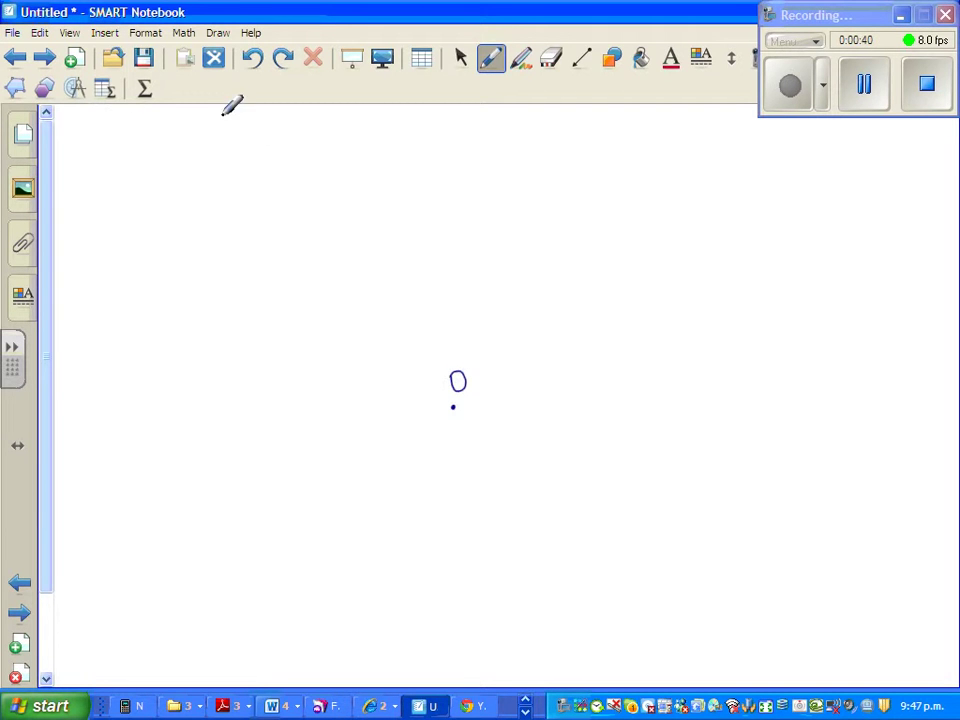
Insert a compass with its needle on O, open it to 179, draw a full 360° circle and park the compass outside it
click(78, 92)
click(176, 120)
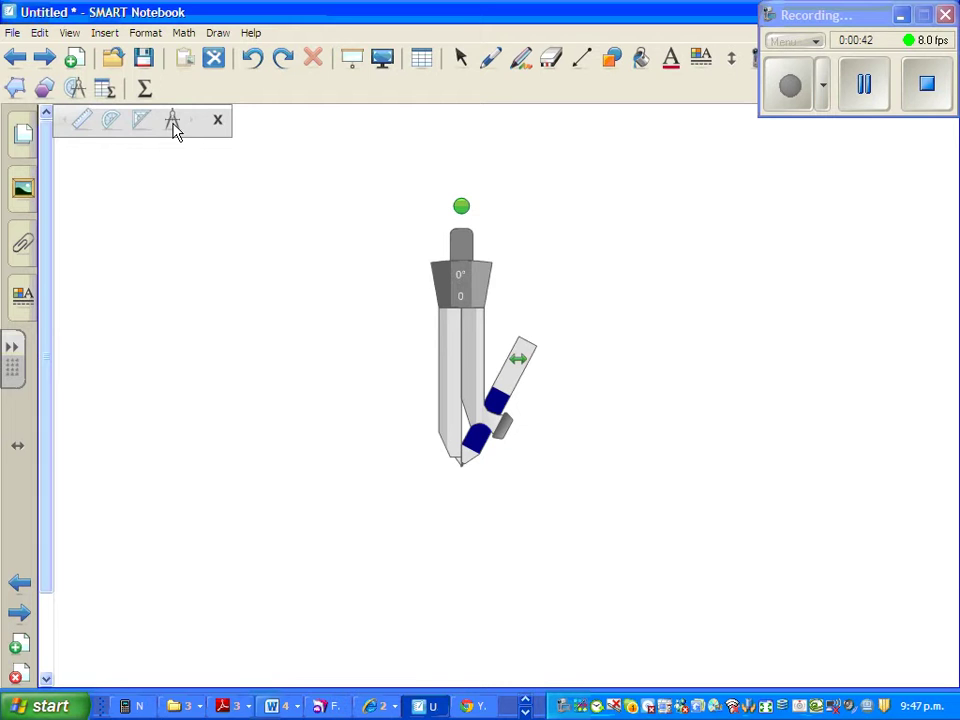
click(461, 62)
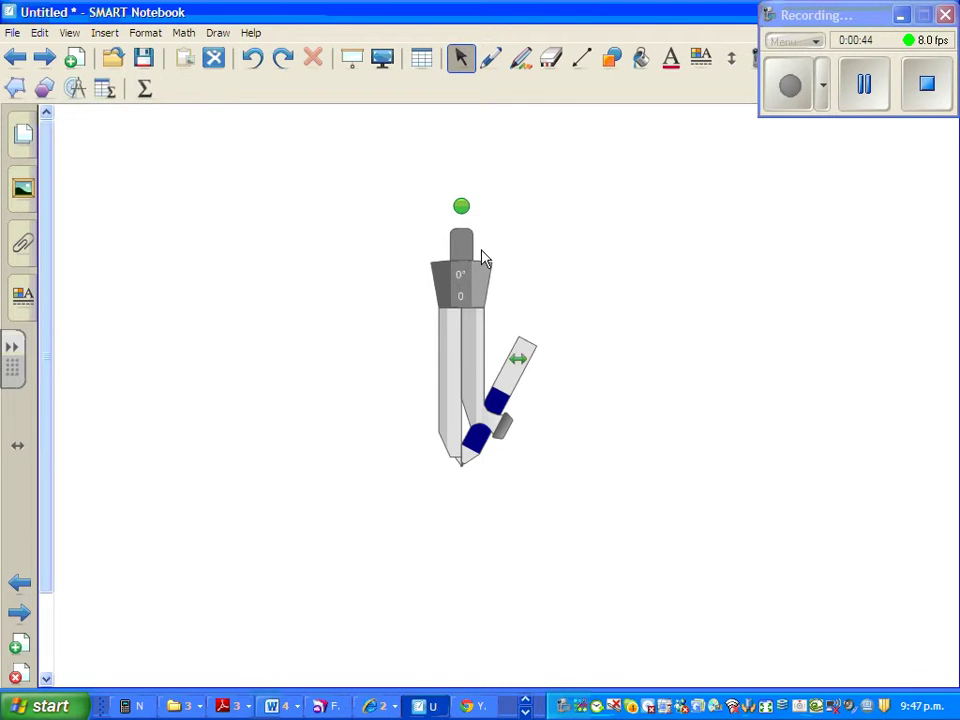
drag(463, 276, 458, 209)
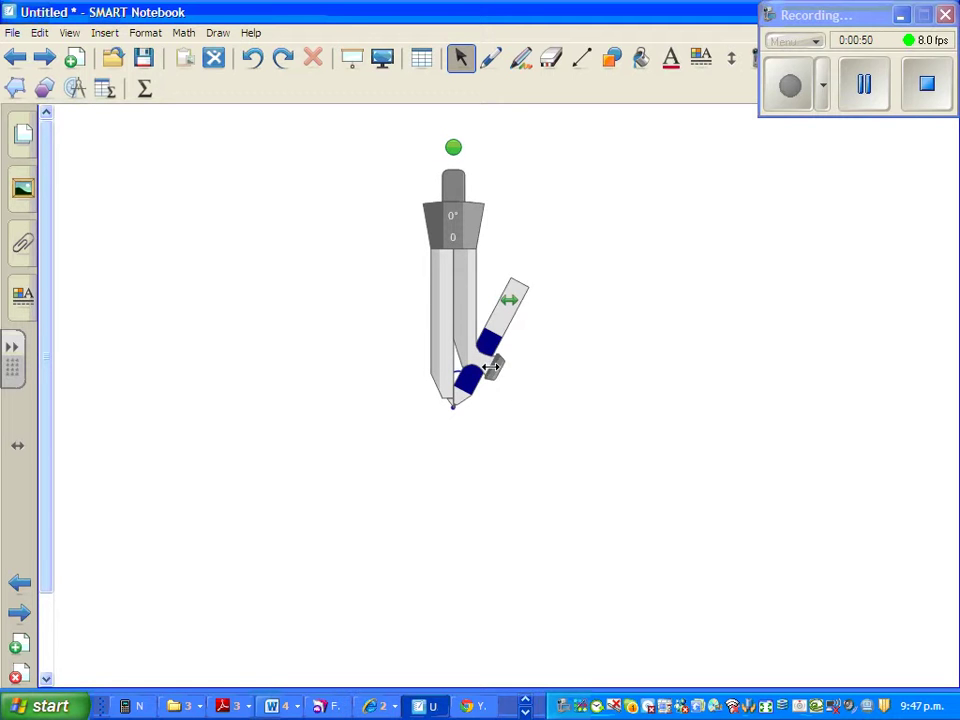
mouse_move(489, 366)
mouse_down()
mouse_move(604, 368)
mouse_move(670, 387)
mouse_up()
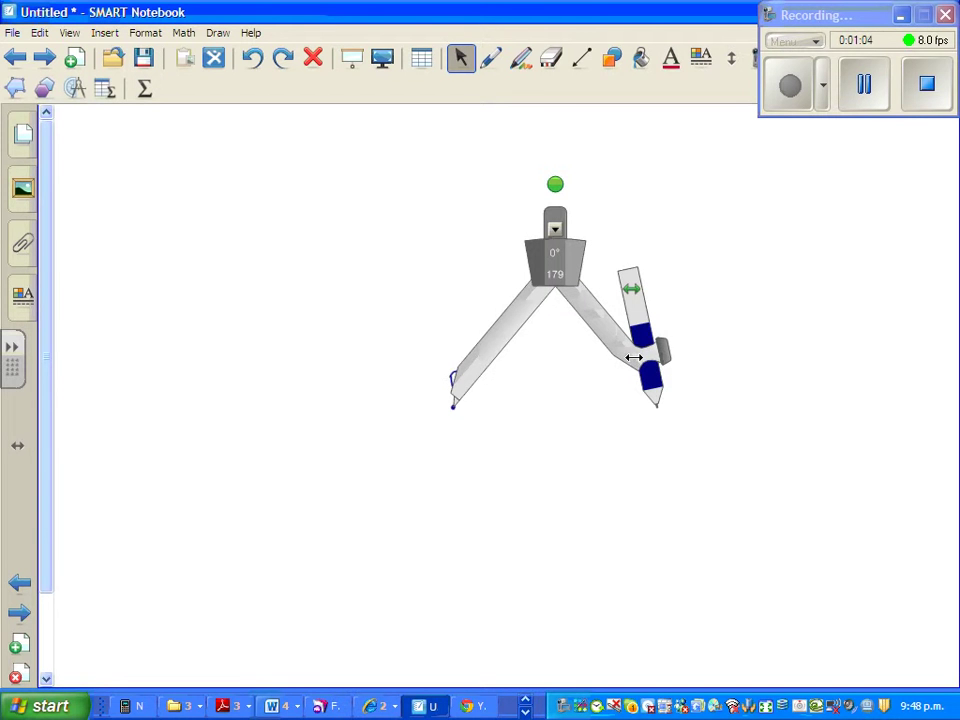
mouse_move(655, 390)
mouse_down()
mouse_move(630, 300)
mouse_move(429, 208)
mouse_move(414, 512)
mouse_move(606, 440)
mouse_move(621, 392)
mouse_move(587, 241)
mouse_up()
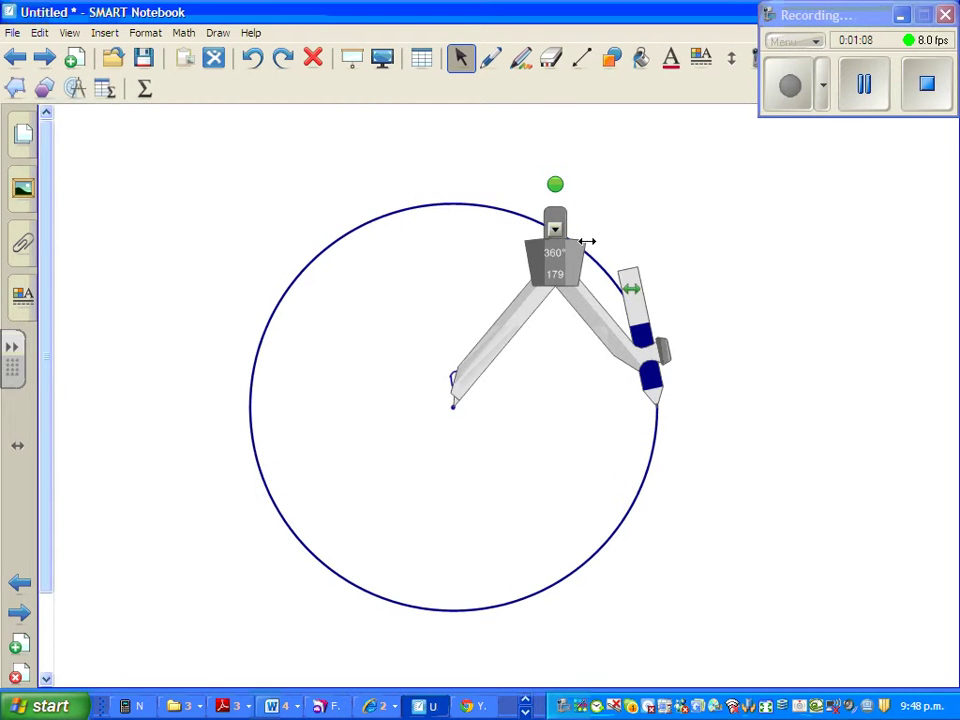
click(462, 60)
drag(563, 268, 836, 224)
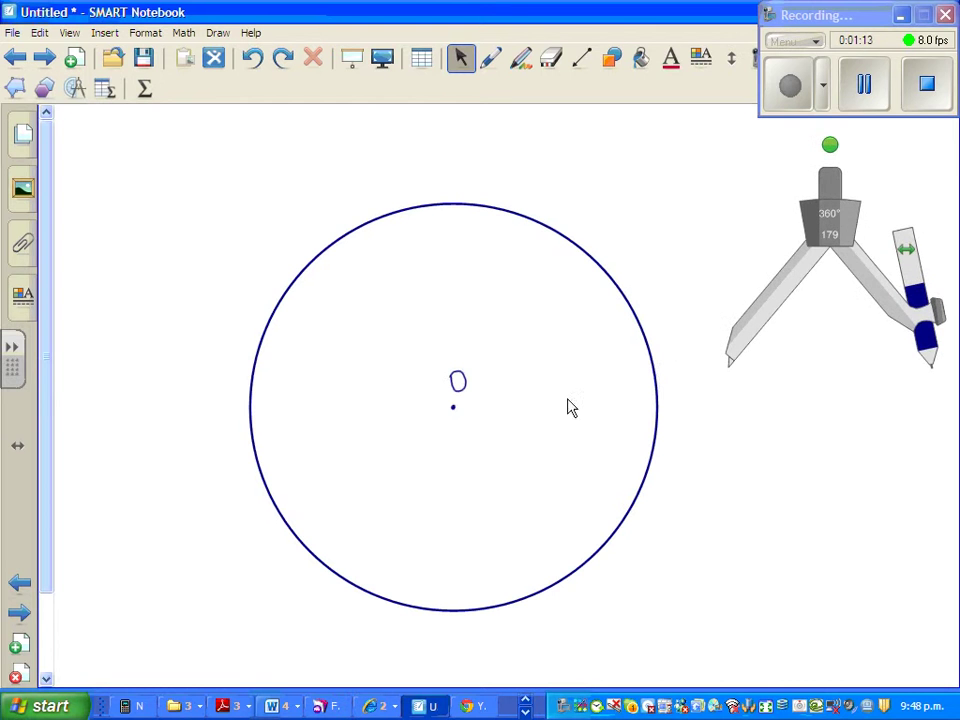
Draw a radius line from O to the circle's lower-left edge, mark its endpoint in red and label it A
click(581, 62)
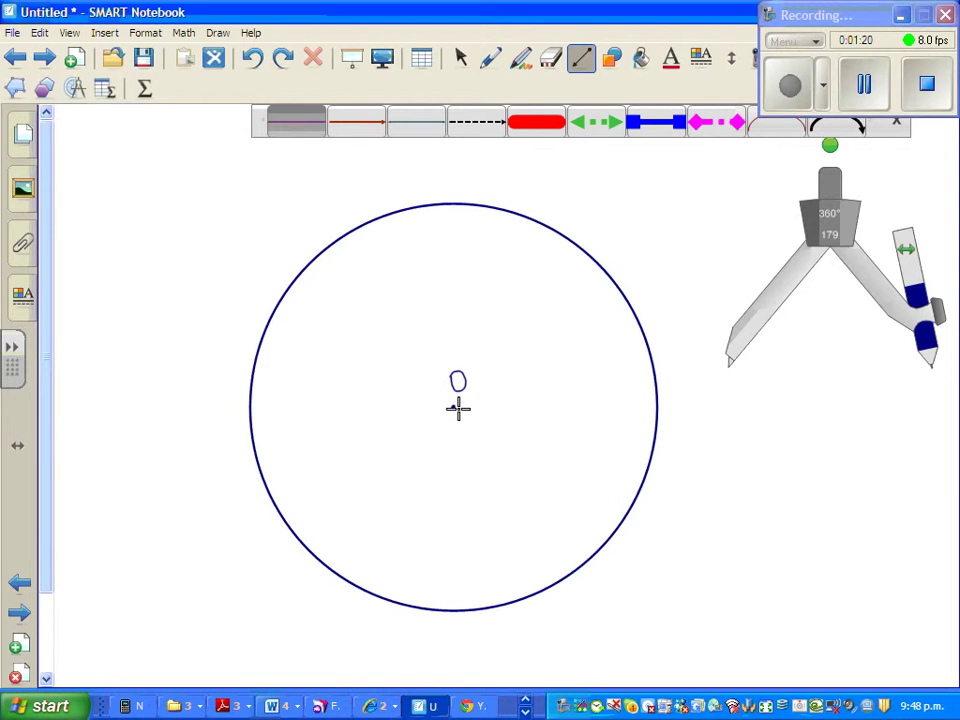
drag(453, 407, 285, 519)
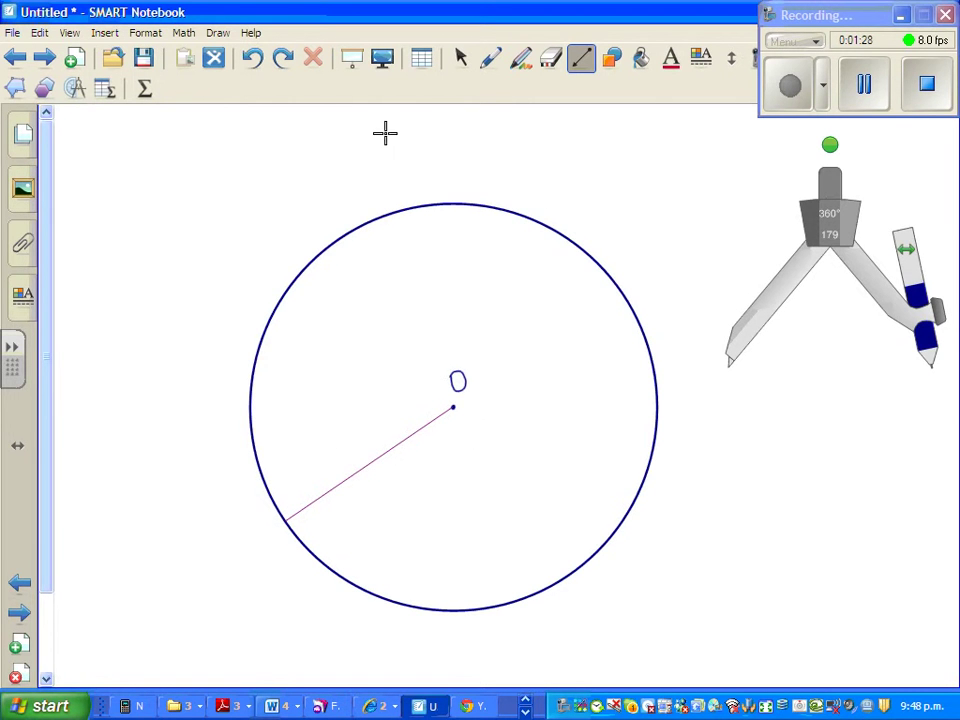
click(489, 60)
click(321, 127)
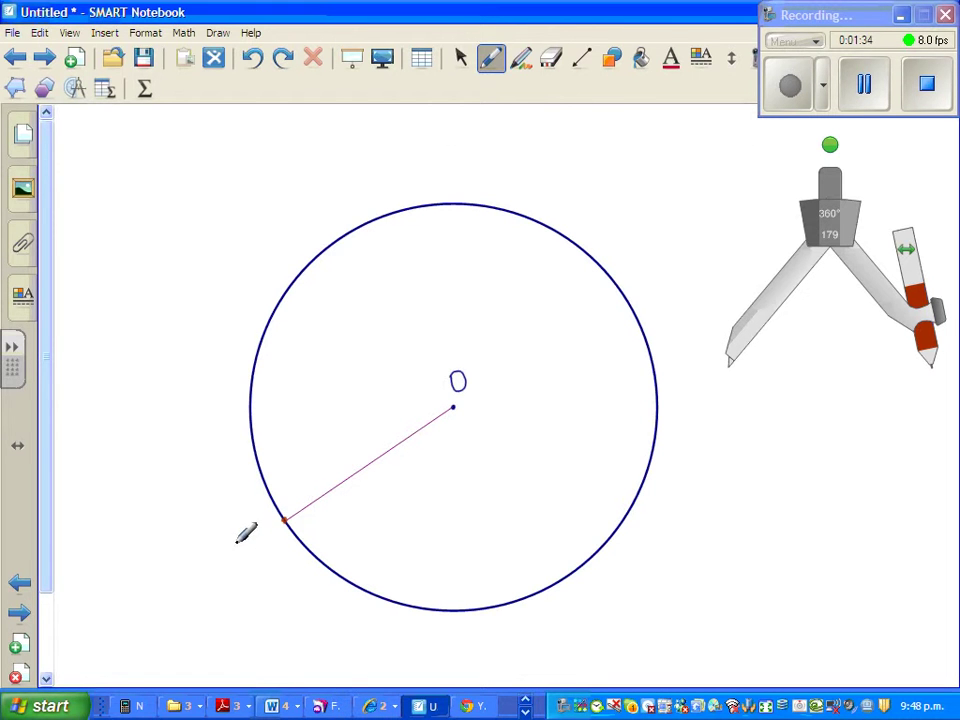
mouse_move(233, 553)
mouse_down()
mouse_move(252, 553)
mouse_move(248, 541)
mouse_up()
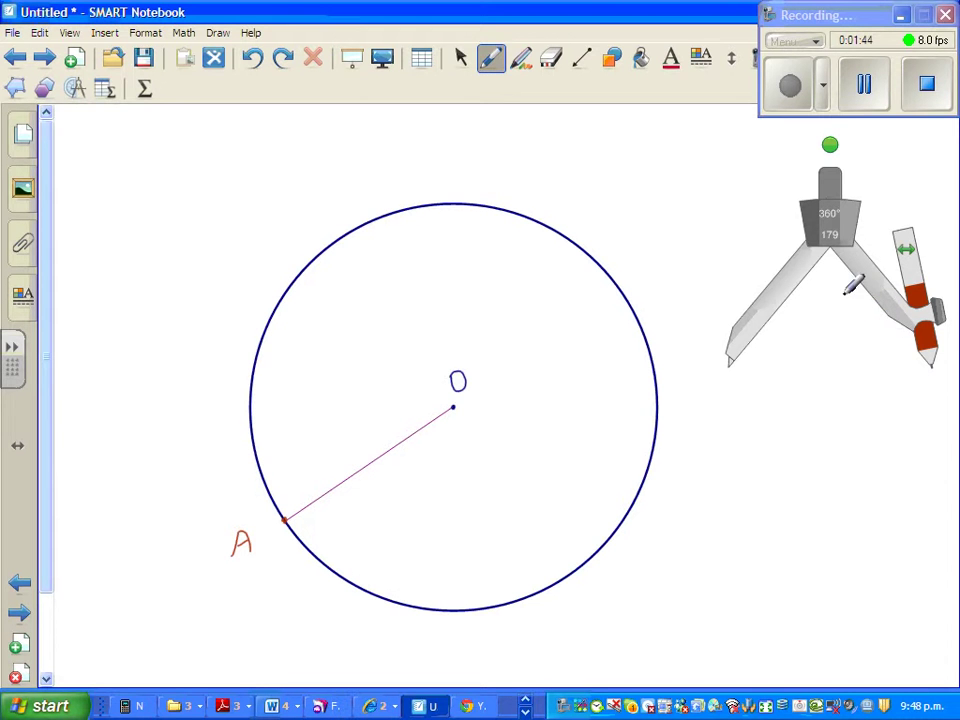
From A, strike a short red compass arc across the bottom of the circle at the same radius and label the intersection B
click(460, 58)
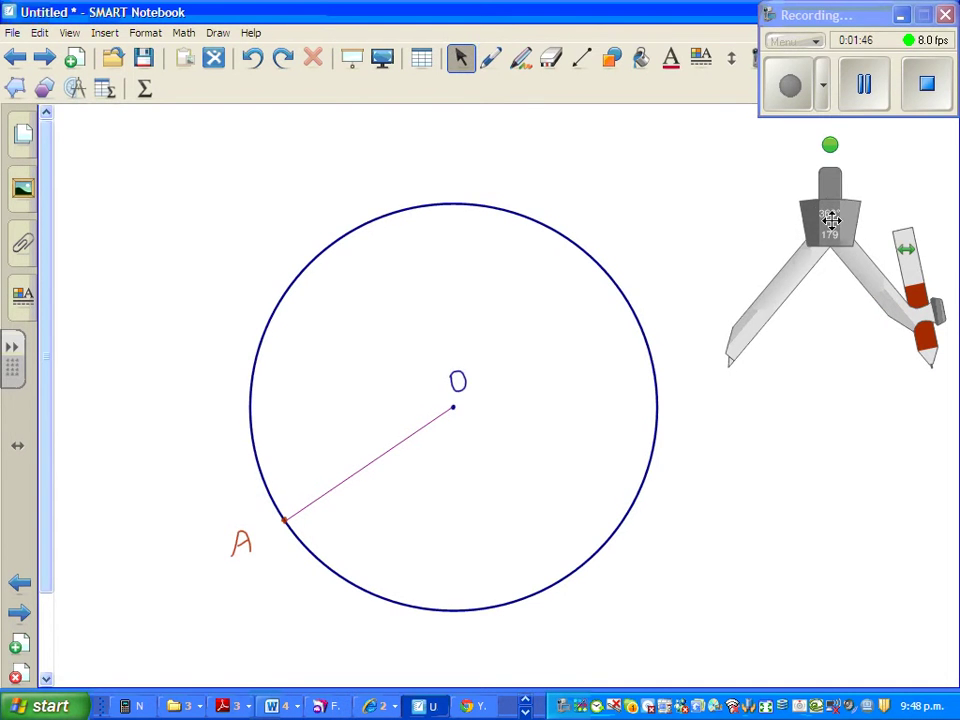
drag(820, 220, 383, 374)
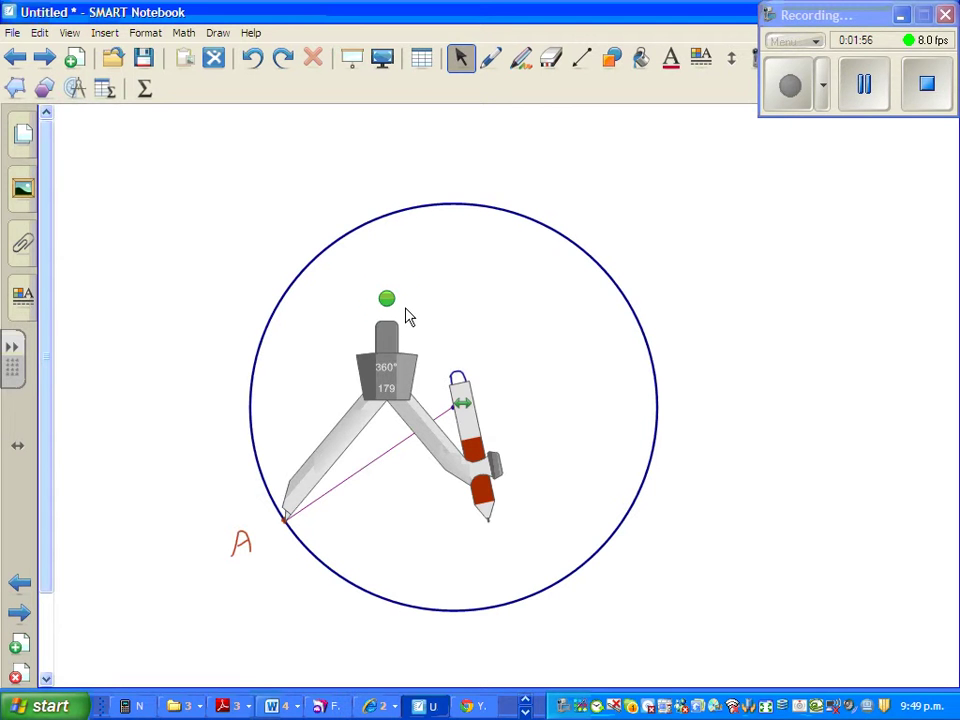
mouse_move(388, 298)
mouse_down()
mouse_move(454, 343)
mouse_move(486, 381)
mouse_up()
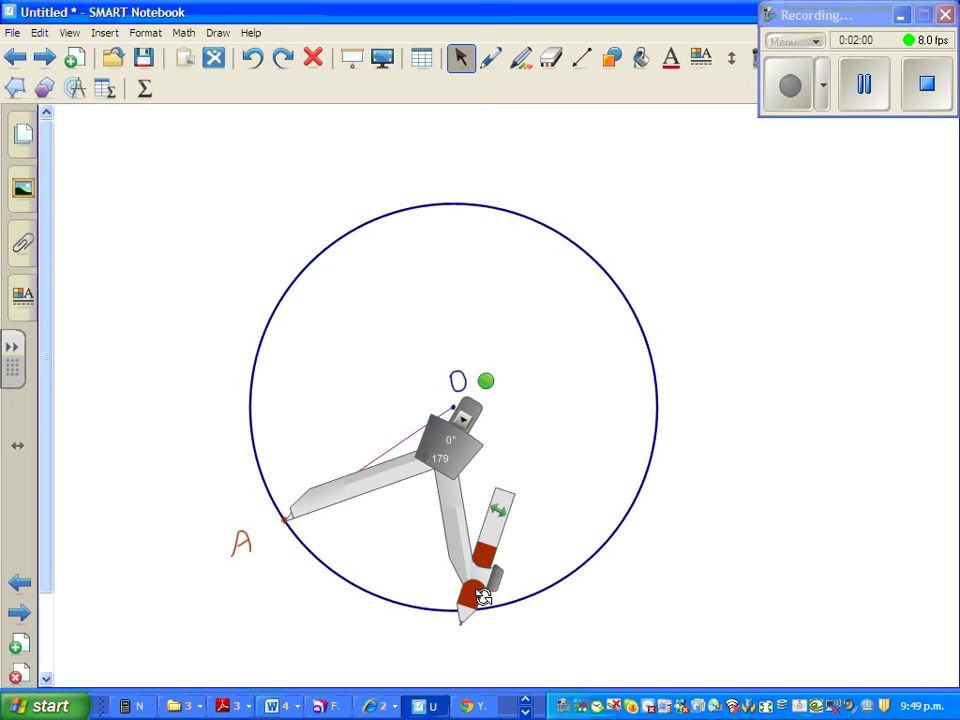
drag(470, 607, 476, 579)
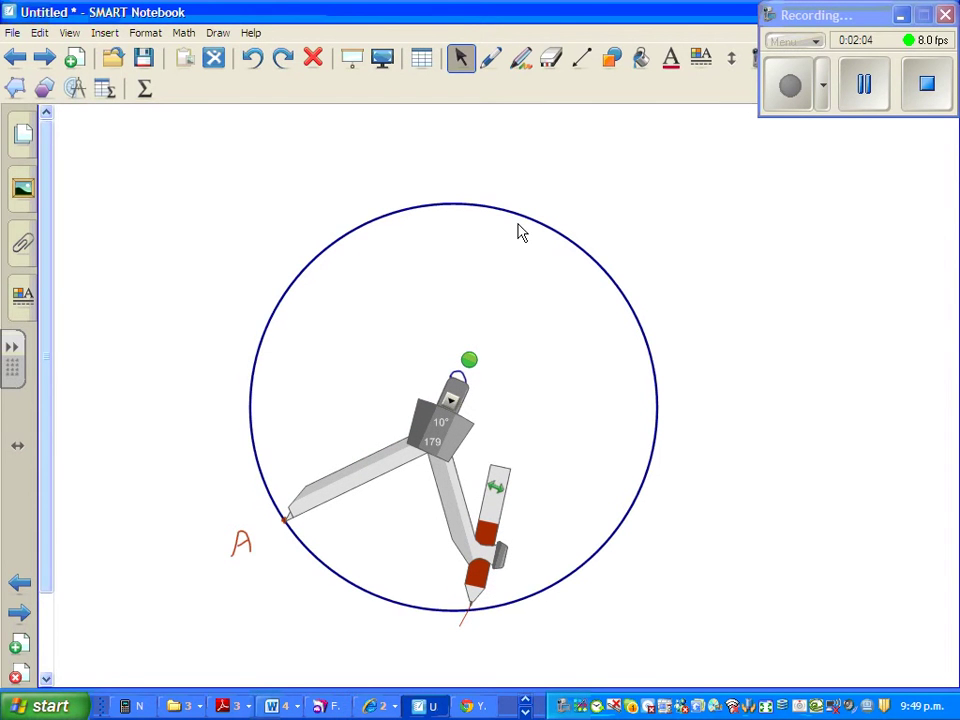
click(490, 58)
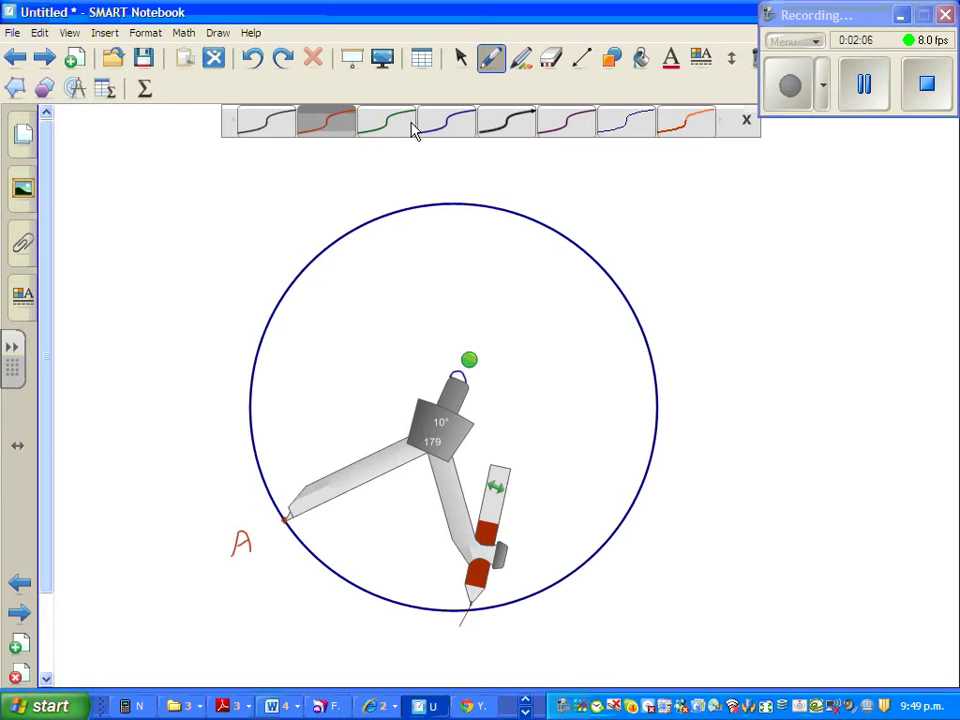
click(323, 122)
click(476, 600)
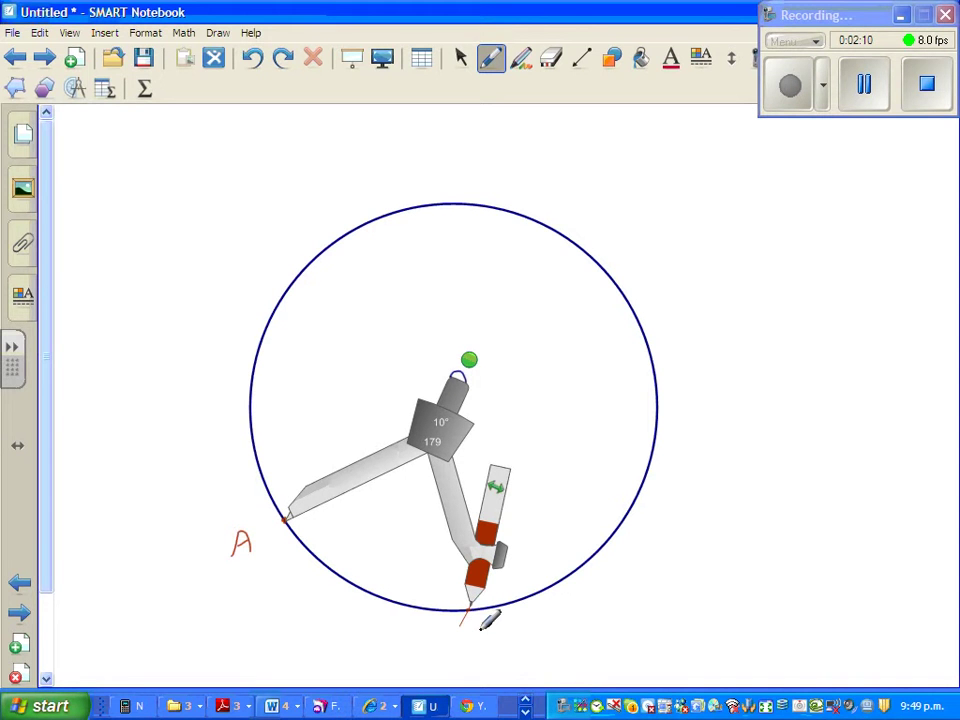
mouse_move(478, 645)
mouse_down()
mouse_move(479, 626)
mouse_move(479, 645)
mouse_up()
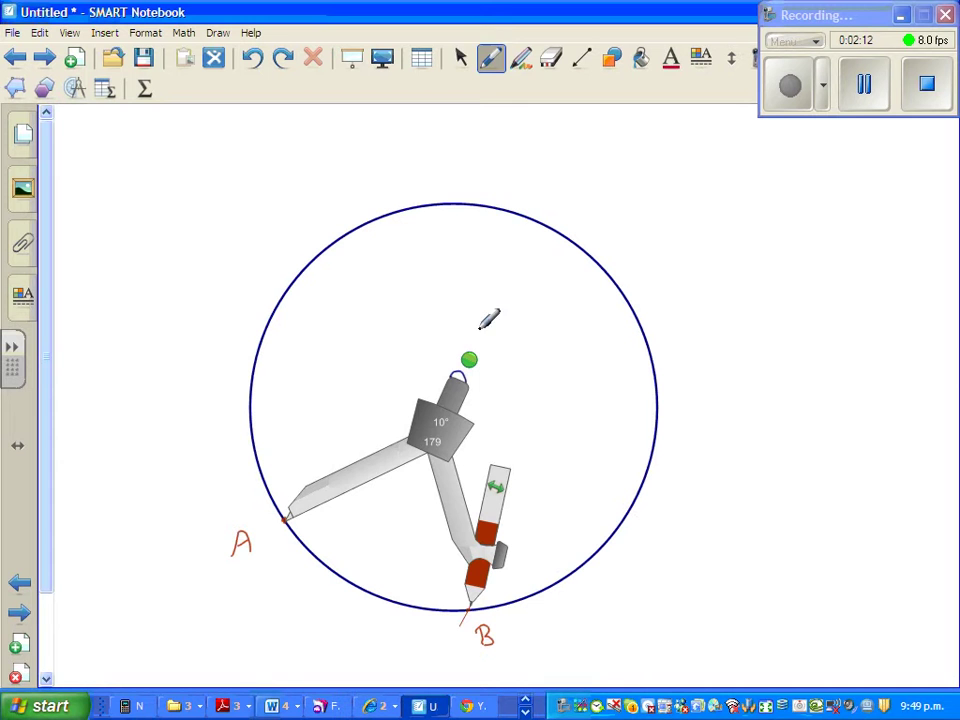
From B, strike a short compass arc across the circle's lower-right edge, move the compass aside and label the intersection C
click(461, 57)
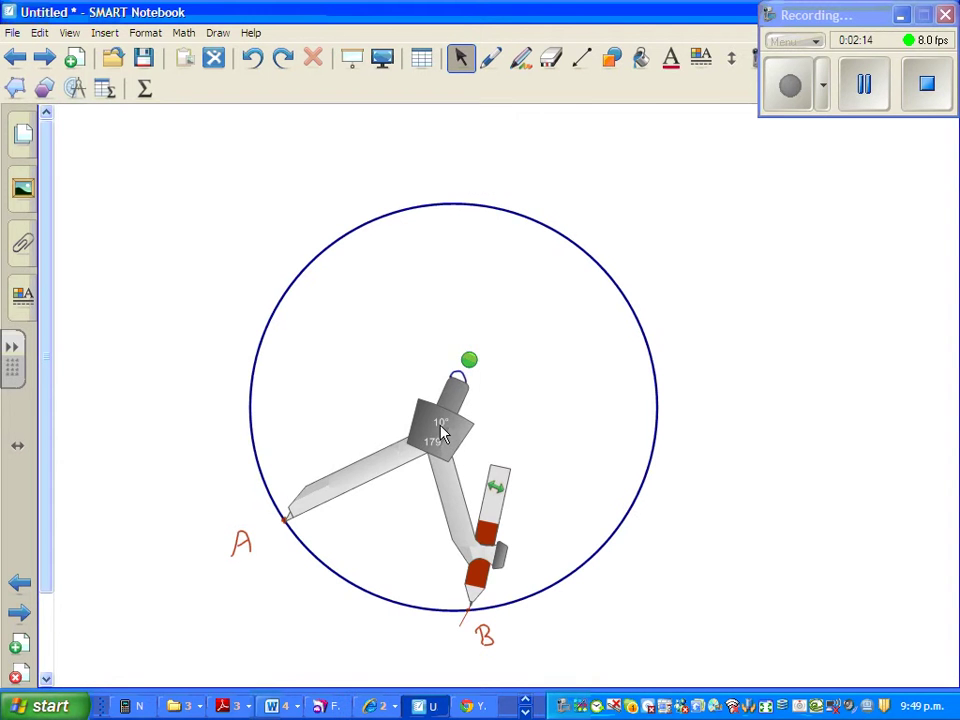
drag(442, 437, 622, 518)
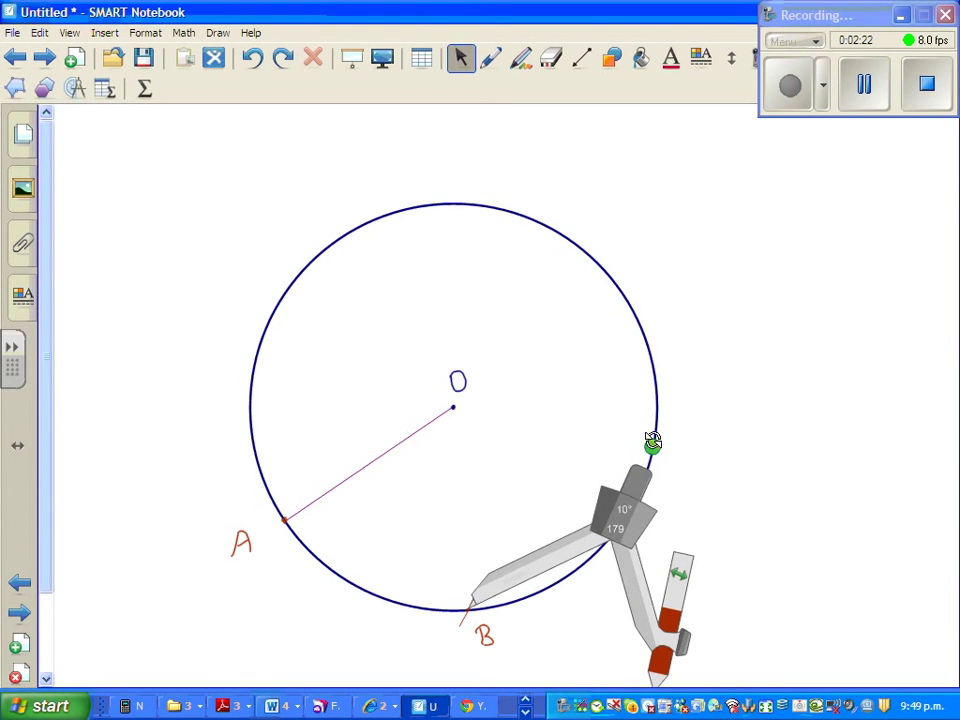
mouse_move(651, 444)
mouse_down()
mouse_move(572, 358)
mouse_move(484, 304)
mouse_move(446, 304)
mouse_up()
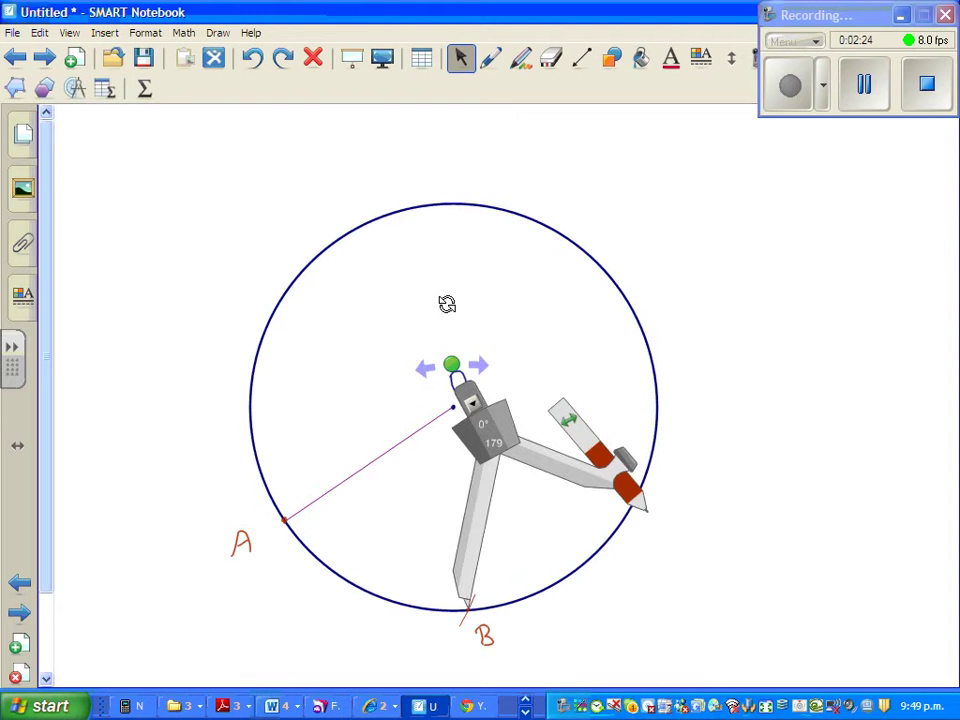
mouse_move(641, 495)
mouse_down()
mouse_move(615, 465)
mouse_move(600, 394)
mouse_up()
mouse_move(469, 425)
mouse_down()
mouse_move(437, 397)
mouse_move(379, 311)
mouse_up()
click(491, 57)
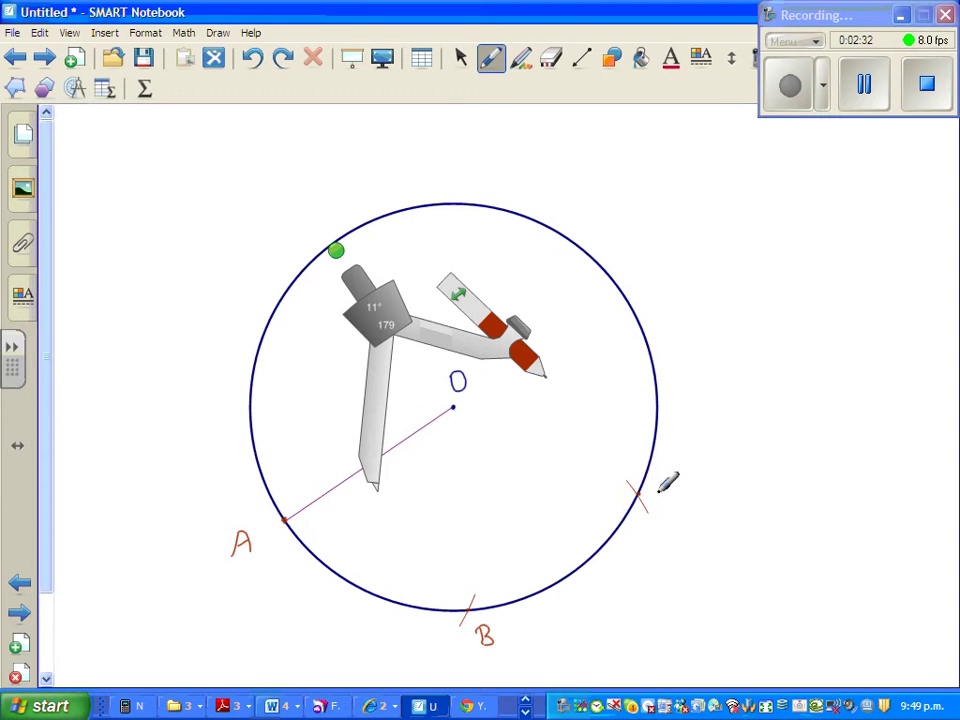
mouse_move(677, 490)
mouse_down()
mouse_move(668, 497)
mouse_move(678, 504)
mouse_up()
From C, strike a compass arc across the circle's upper-right edge, mark the intersection in red and label it D
click(461, 57)
drag(394, 314, 645, 314)
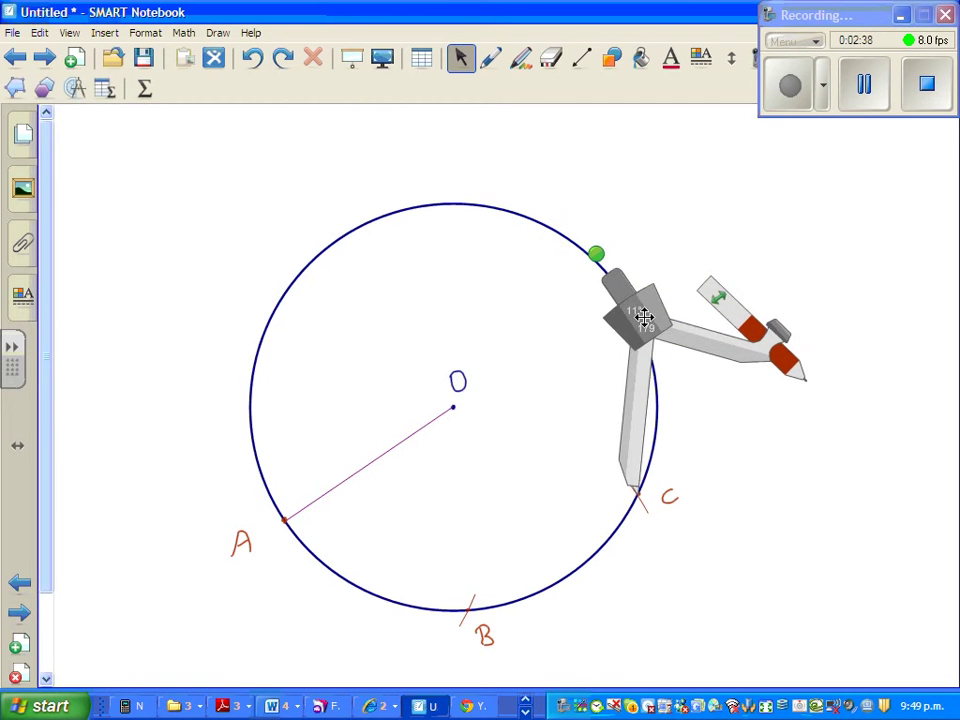
drag(596, 253, 372, 372)
mouse_move(553, 317)
mouse_down()
mouse_move(505, 348)
mouse_move(516, 339)
mouse_up()
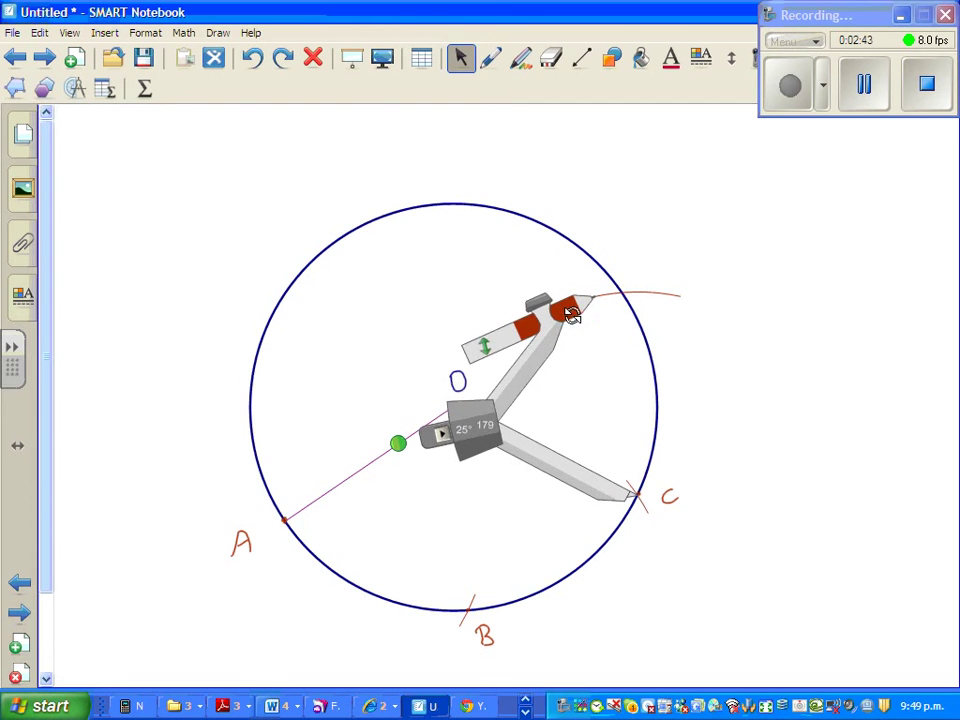
click(490, 58)
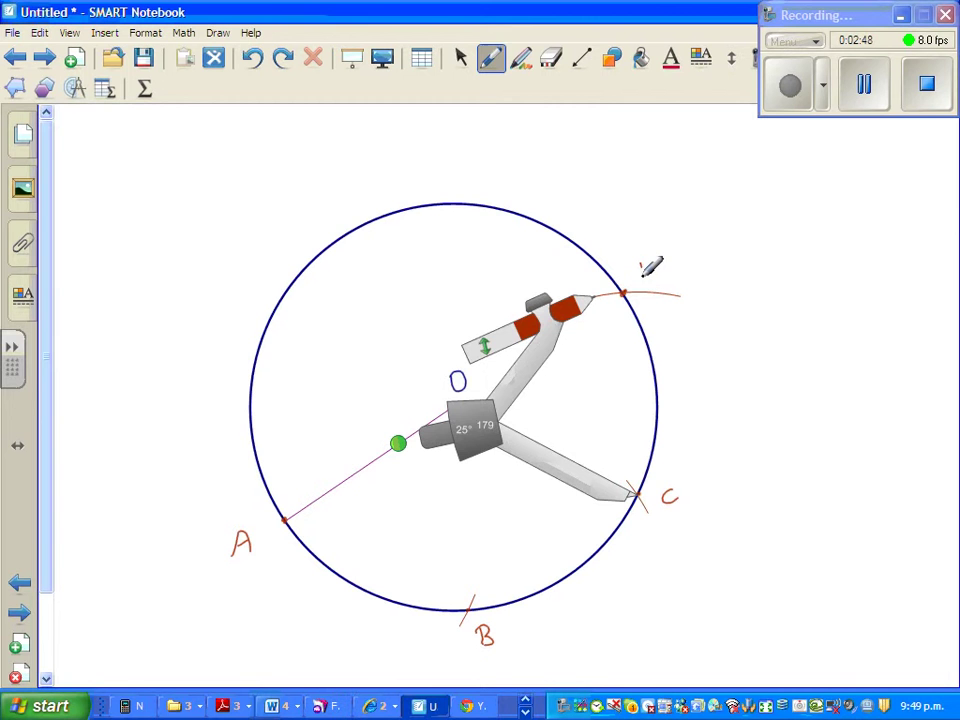
drag(636, 259, 640, 278)
From D, strike a short compass arc across the top of the circle, mark the intersection in red and label it E
click(462, 60)
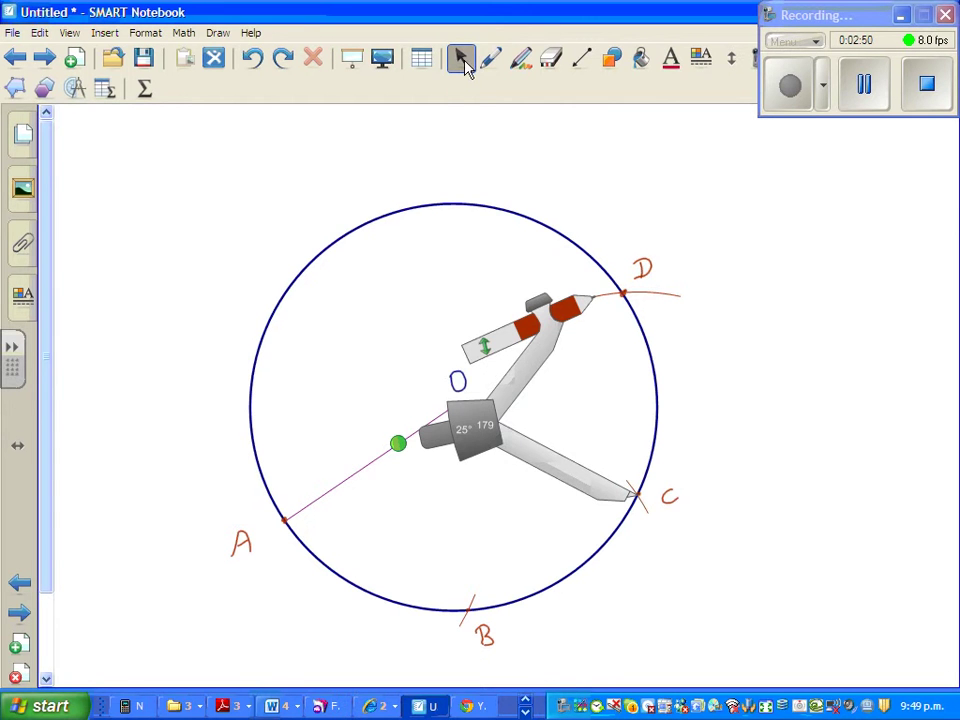
mouse_move(472, 432)
mouse_down()
mouse_move(441, 369)
mouse_move(437, 253)
mouse_move(448, 214)
mouse_move(453, 228)
mouse_up()
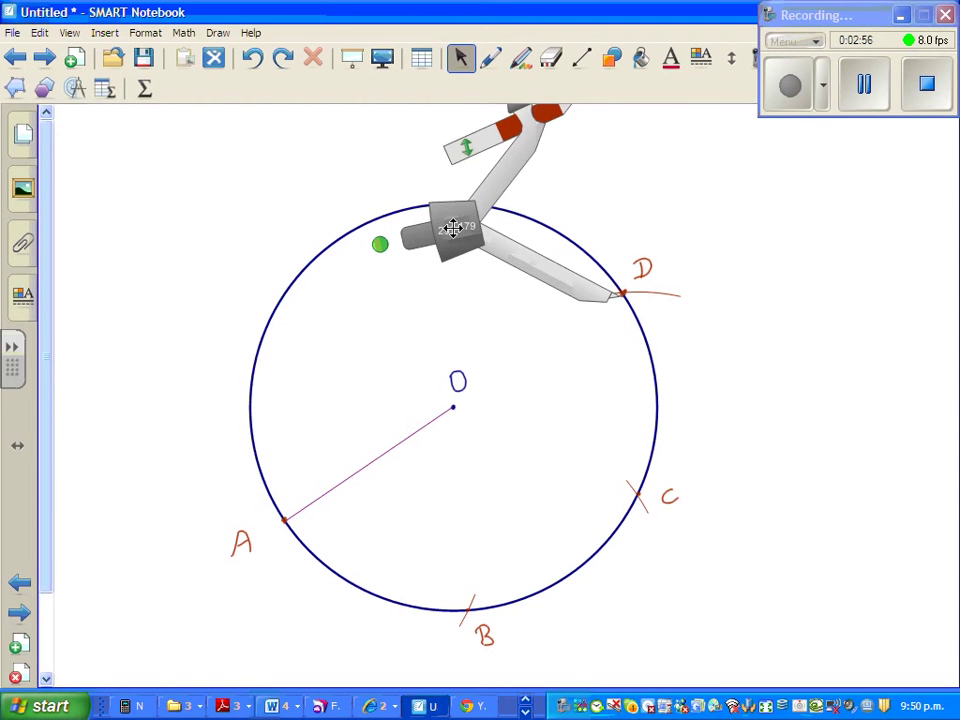
drag(454, 221, 458, 222)
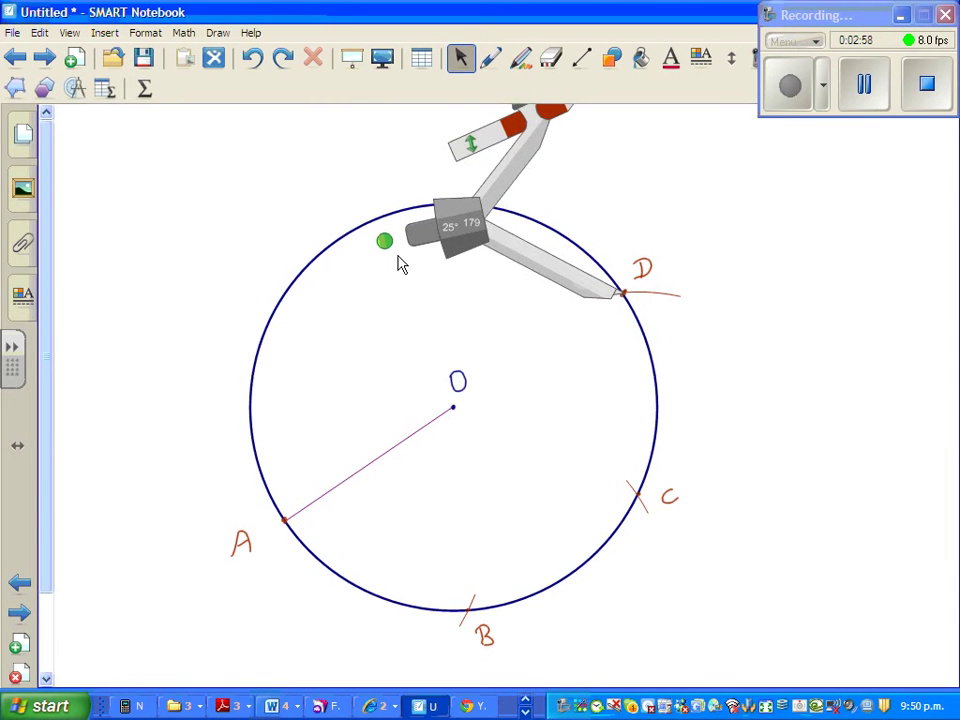
drag(386, 240, 355, 432)
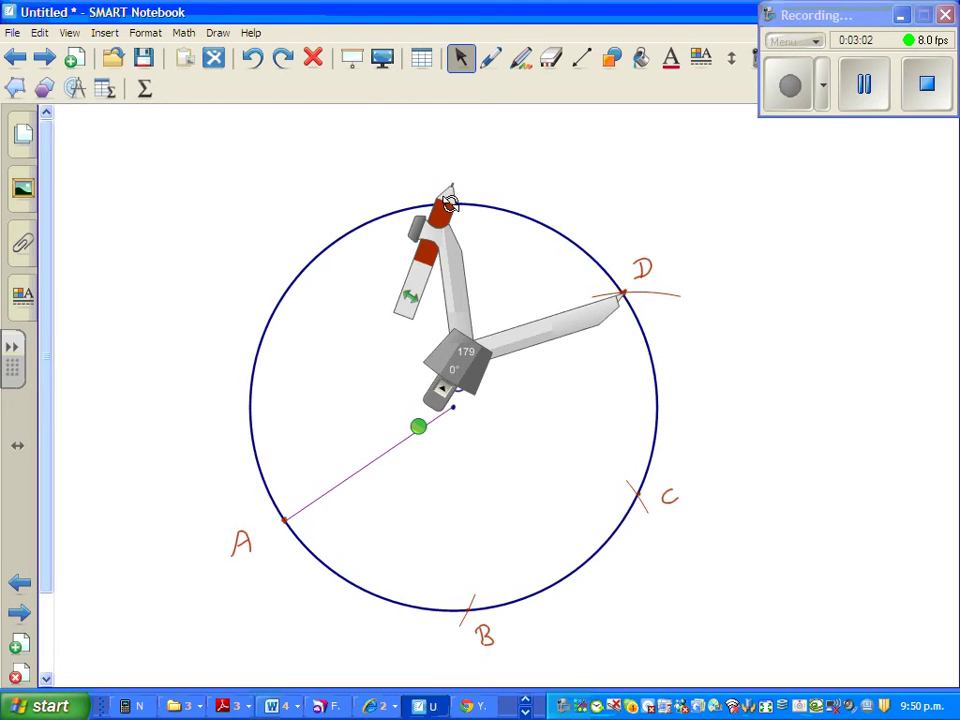
mouse_move(450, 203)
mouse_down()
mouse_move(432, 228)
mouse_move(442, 207)
mouse_move(437, 240)
mouse_move(430, 232)
mouse_up()
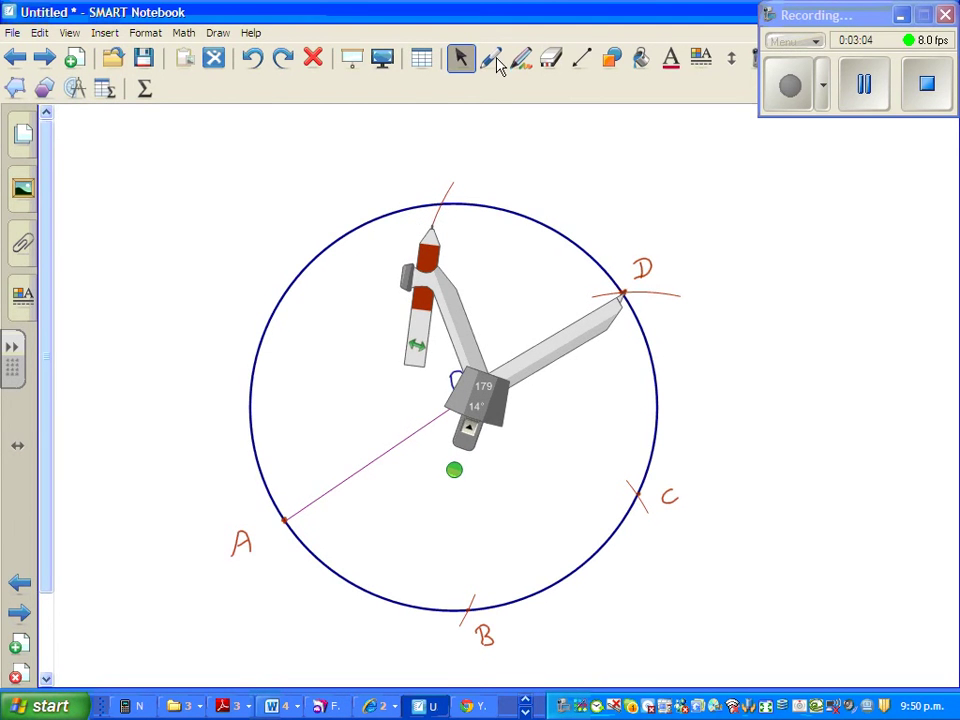
click(491, 58)
click(447, 198)
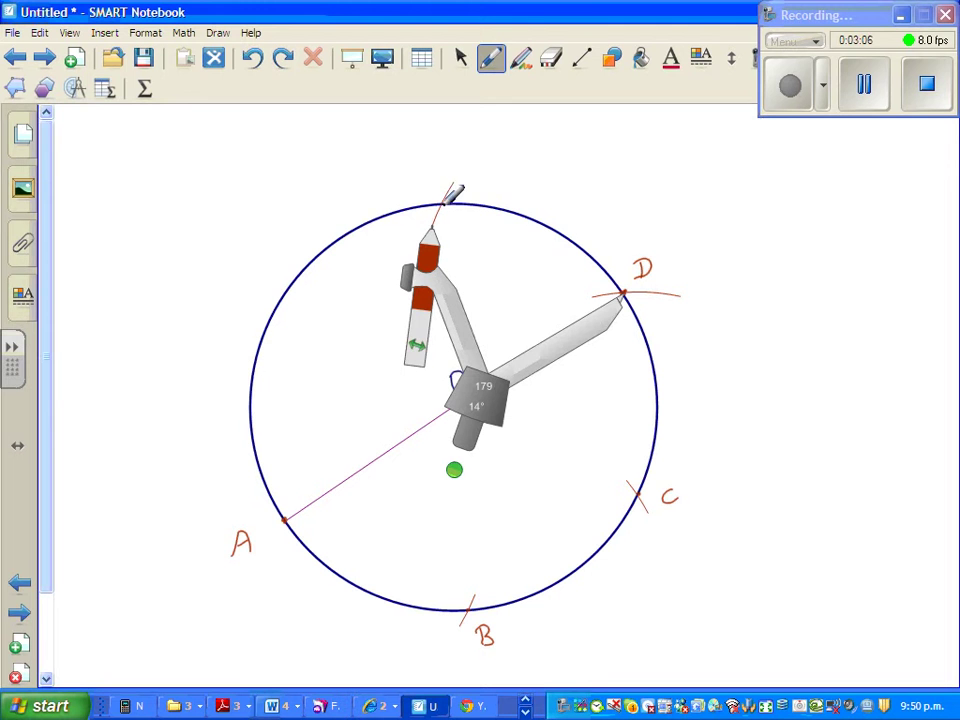
drag(466, 176, 467, 187)
From E, strike a compass arc across the circle's upper-left edge, mark and label the intersection F, and move the compass clear of the circle
click(461, 58)
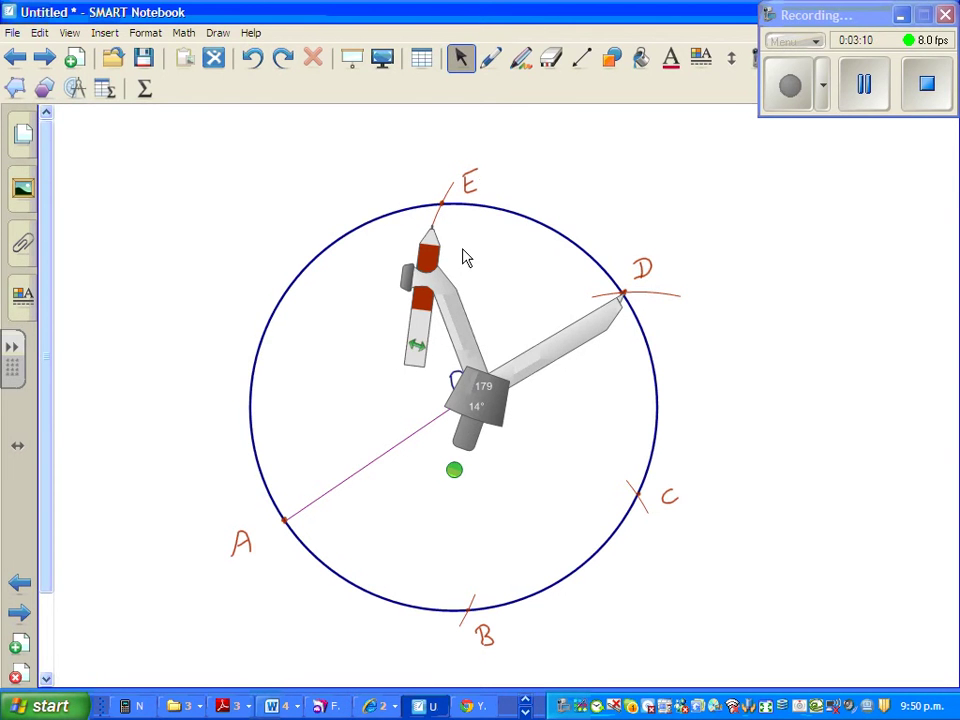
mouse_move(480, 402)
mouse_down()
mouse_move(290, 312)
mouse_move(299, 311)
mouse_up()
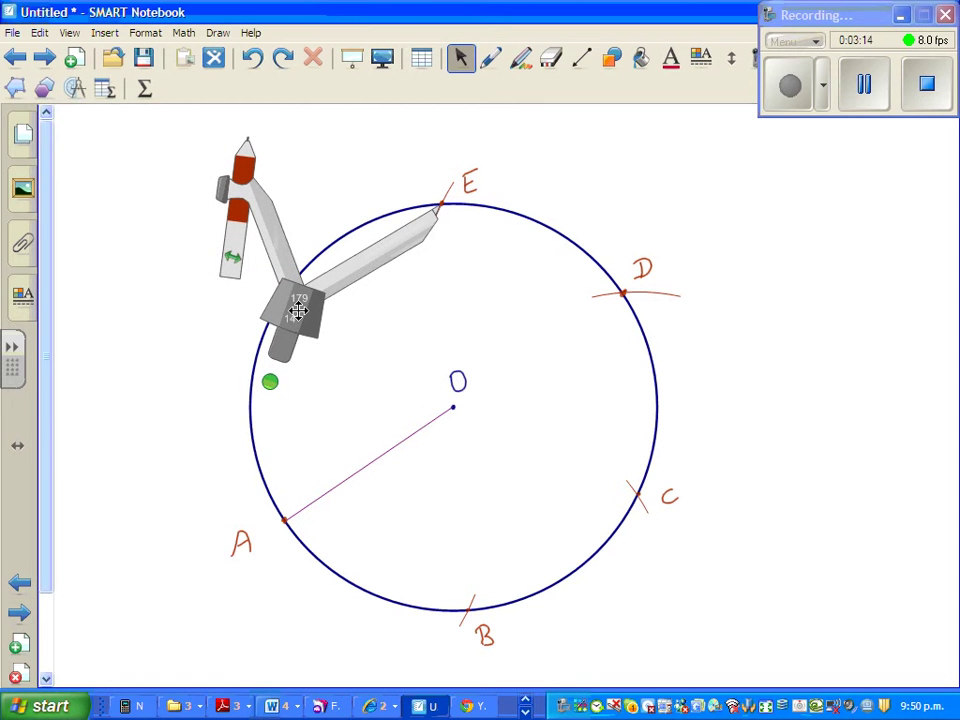
drag(271, 380, 424, 509)
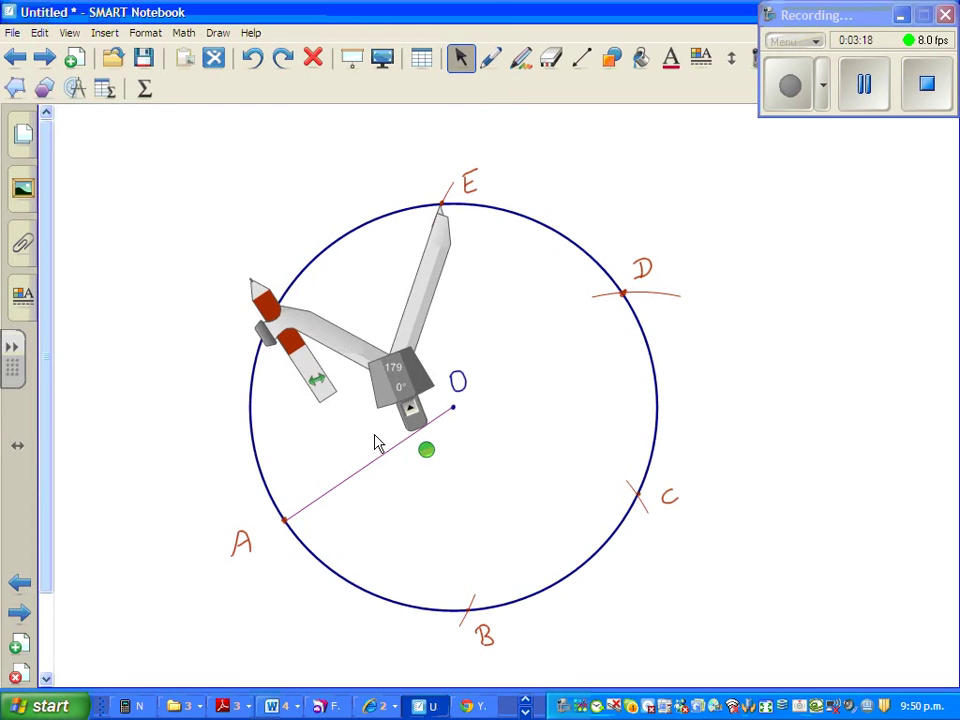
drag(265, 305, 311, 361)
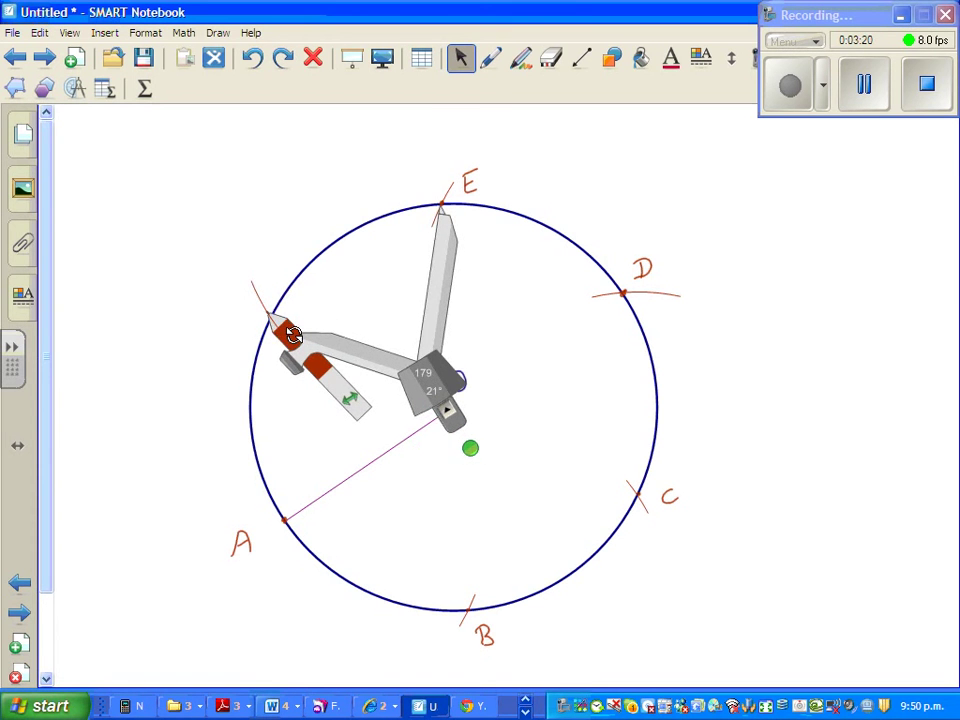
drag(293, 335, 310, 350)
click(490, 57)
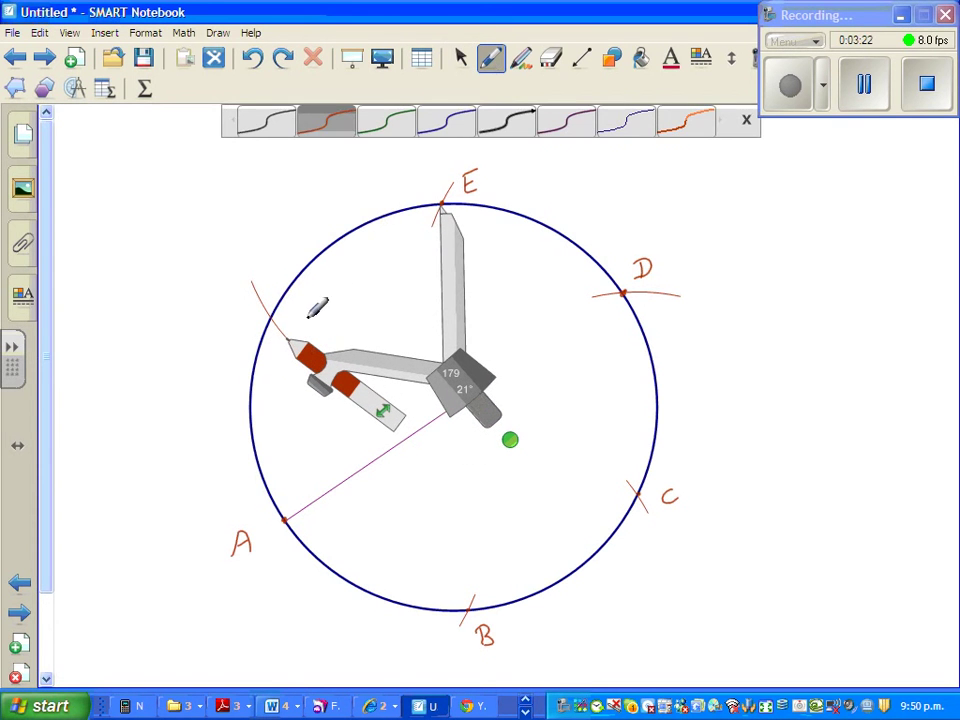
click(271, 317)
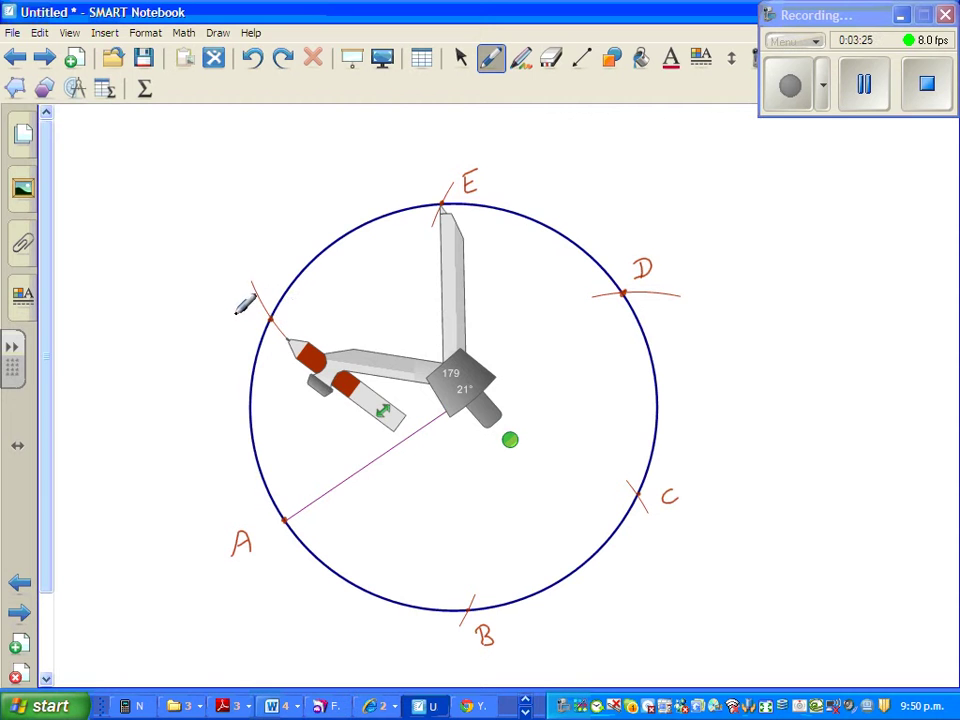
mouse_move(232, 300)
mouse_down()
mouse_move(229, 327)
mouse_move(246, 297)
mouse_up()
drag(232, 313, 242, 311)
click(459, 58)
drag(465, 388, 850, 305)
Draw straight purple lines joining A, B, C, D, E, F and back to A to form the hexagon
click(581, 57)
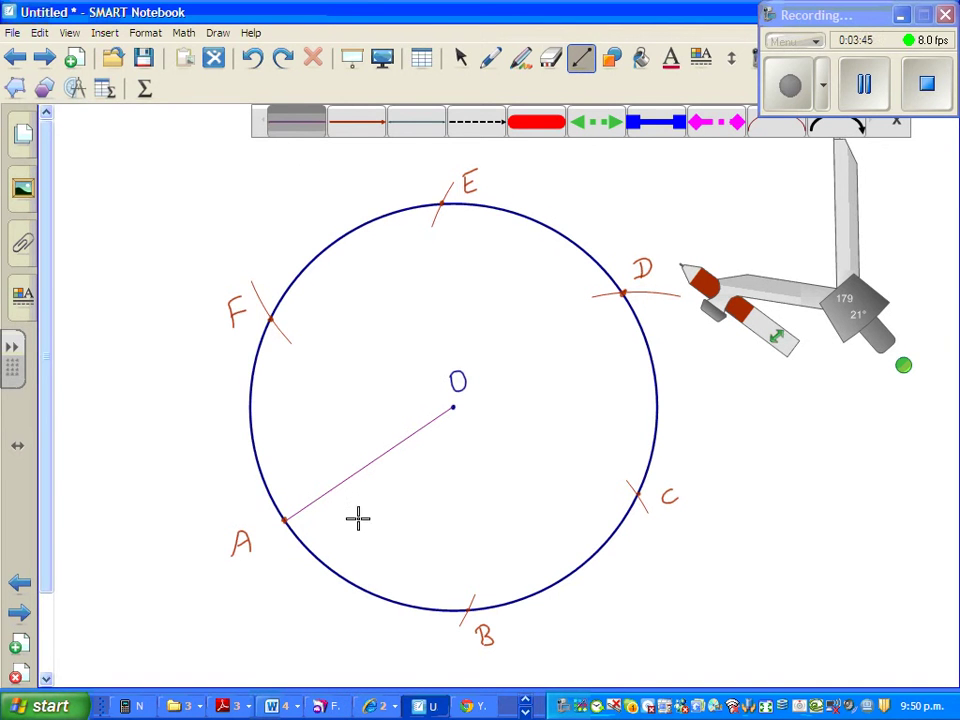
click(287, 521)
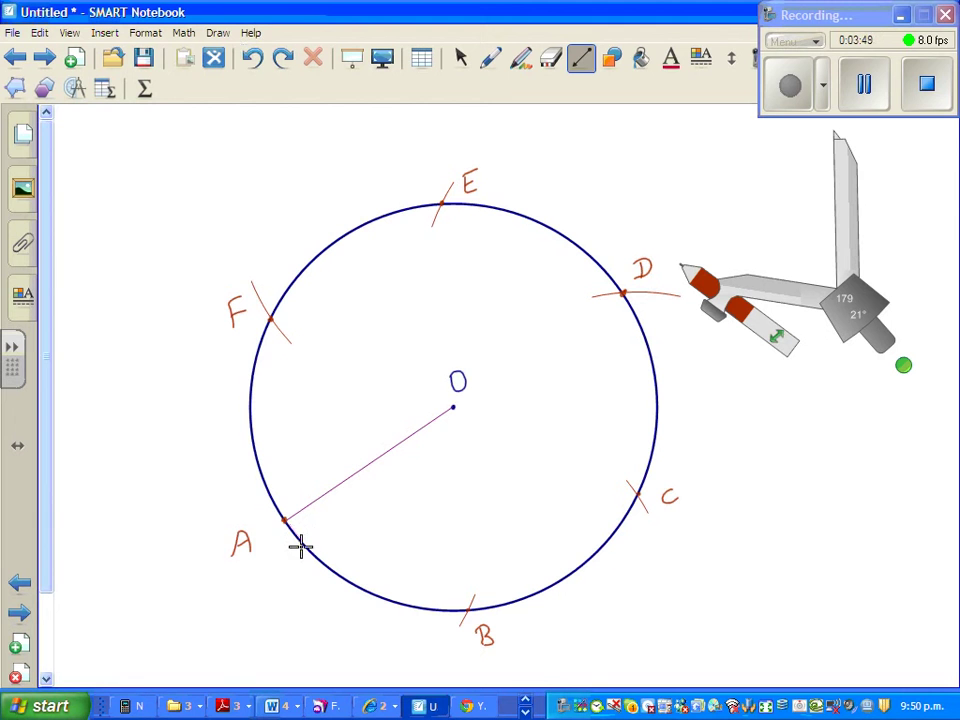
drag(286, 518, 639, 494)
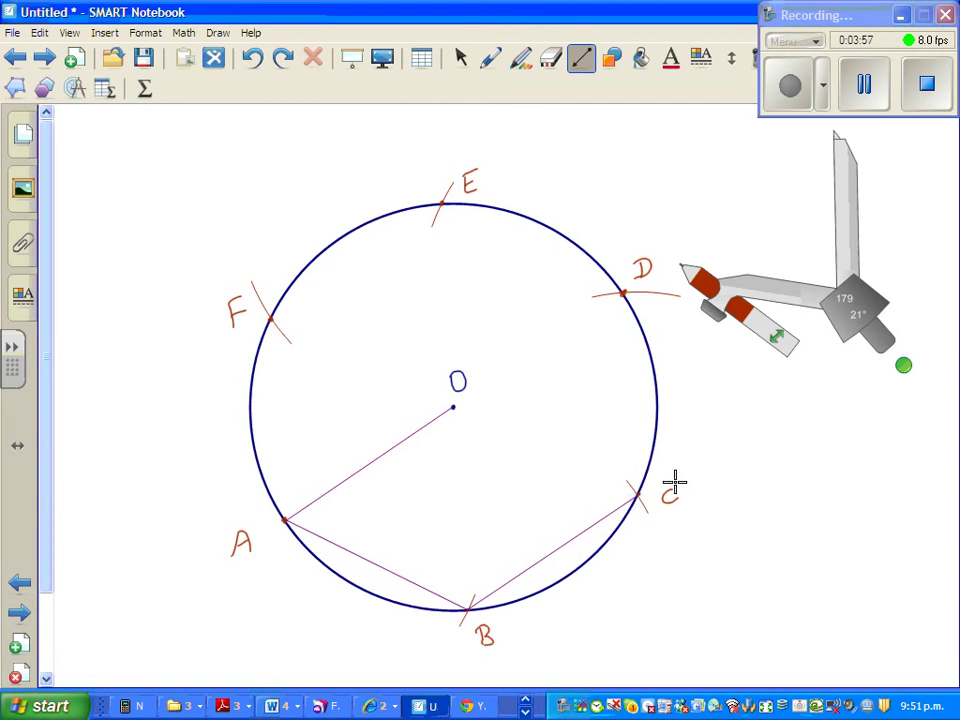
drag(622, 292, 640, 488)
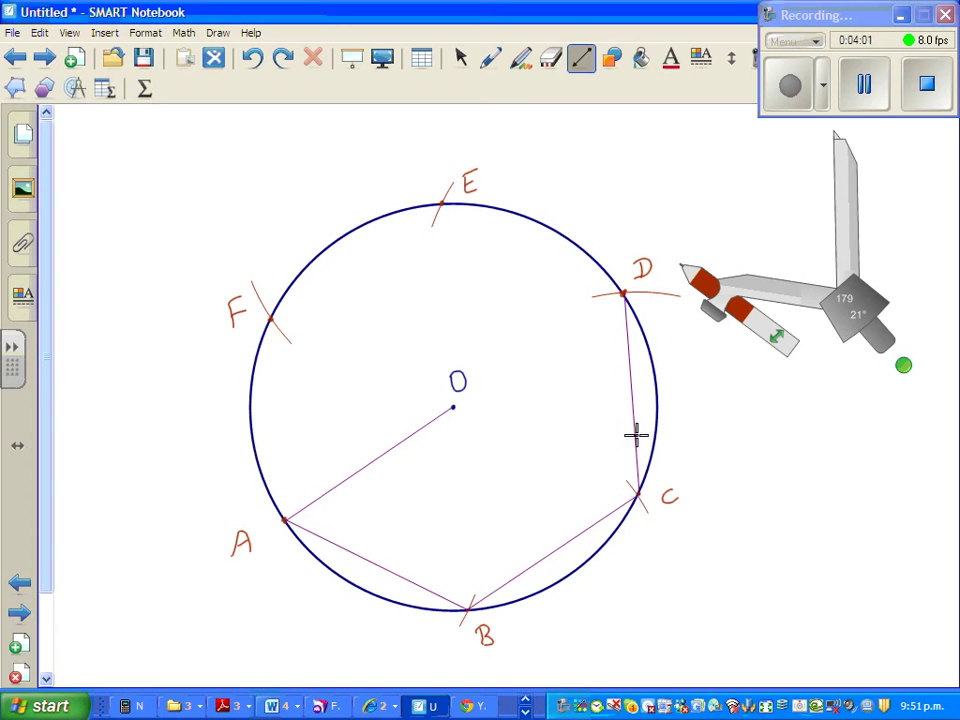
drag(441, 204, 622, 290)
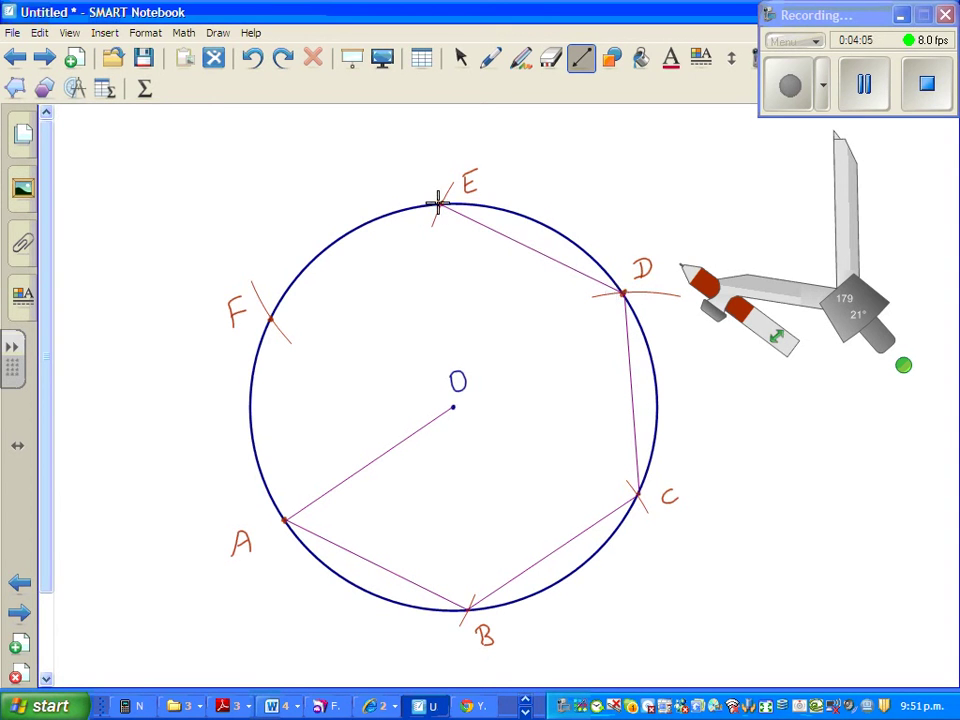
drag(438, 203, 271, 320)
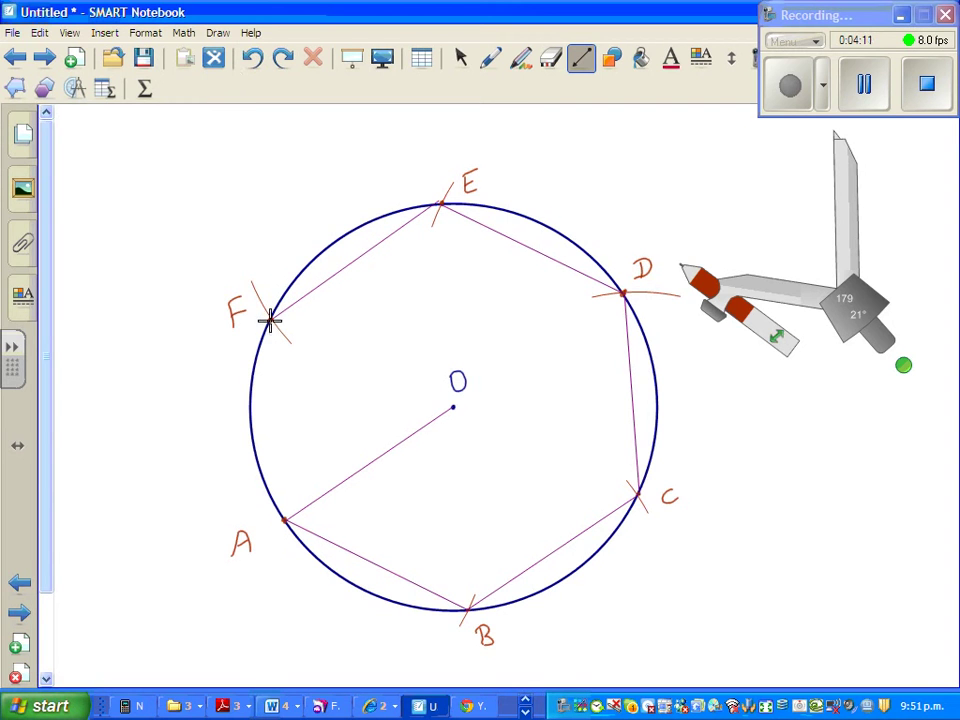
drag(270, 320, 285, 518)
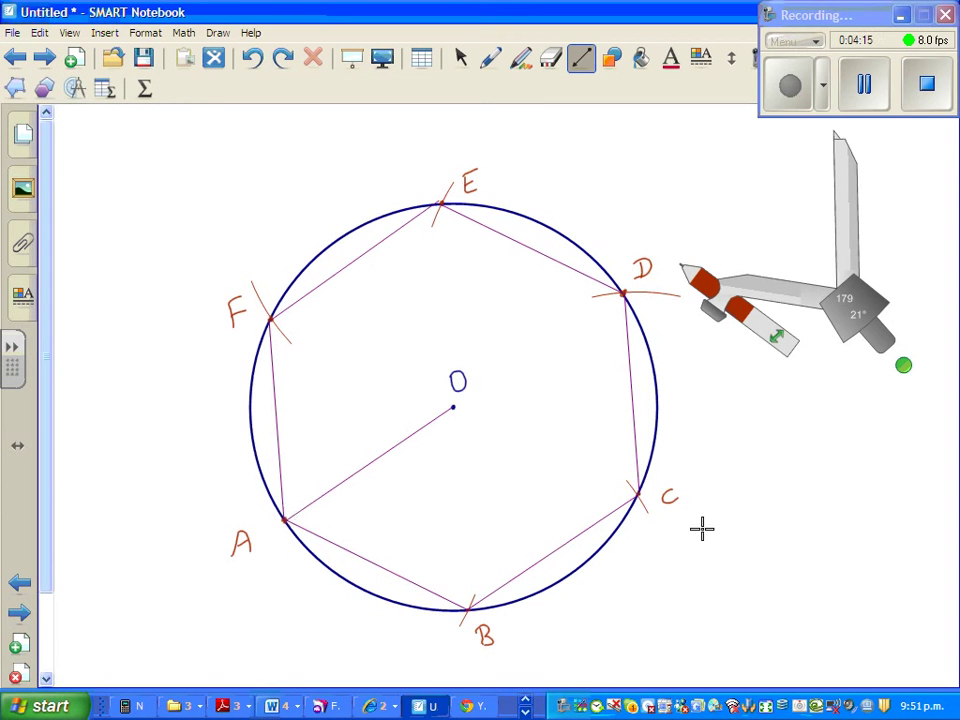
Erase the O label and centre dot, and delete the radius line from the centre to A
click(465, 64)
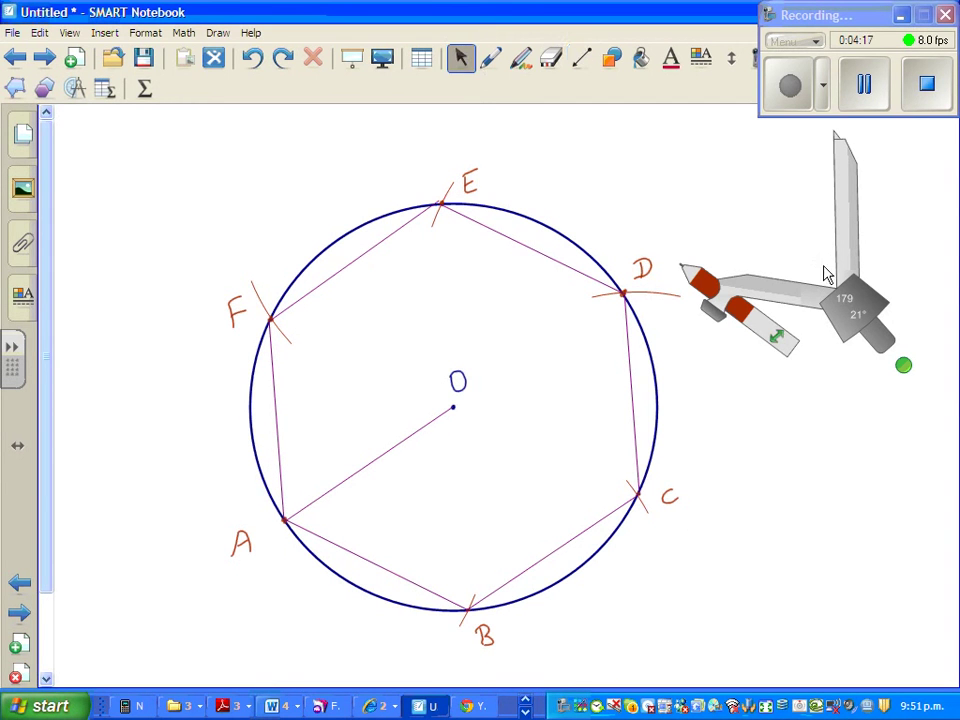
drag(859, 297, 861, 297)
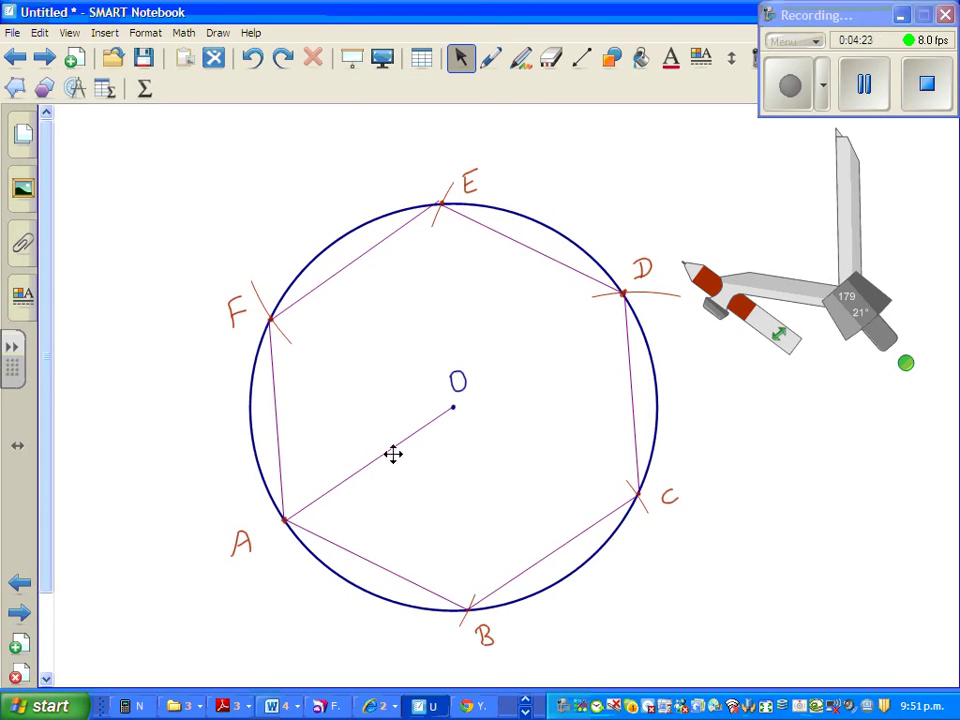
click(553, 60)
mouse_move(466, 372)
mouse_down()
mouse_move(471, 392)
mouse_move(444, 371)
mouse_up()
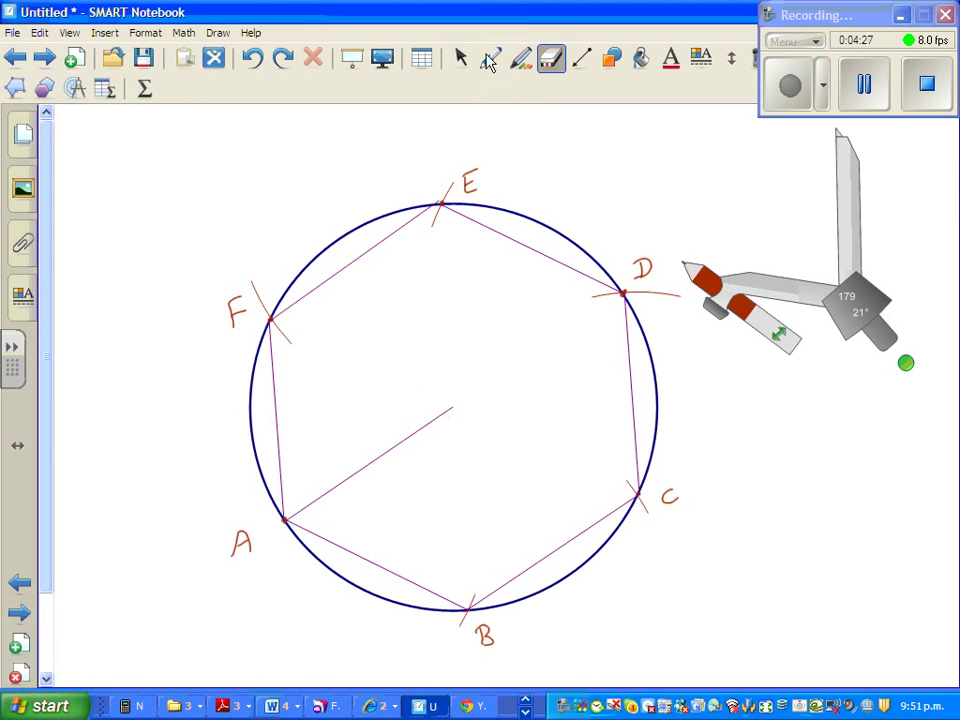
click(461, 60)
click(390, 452)
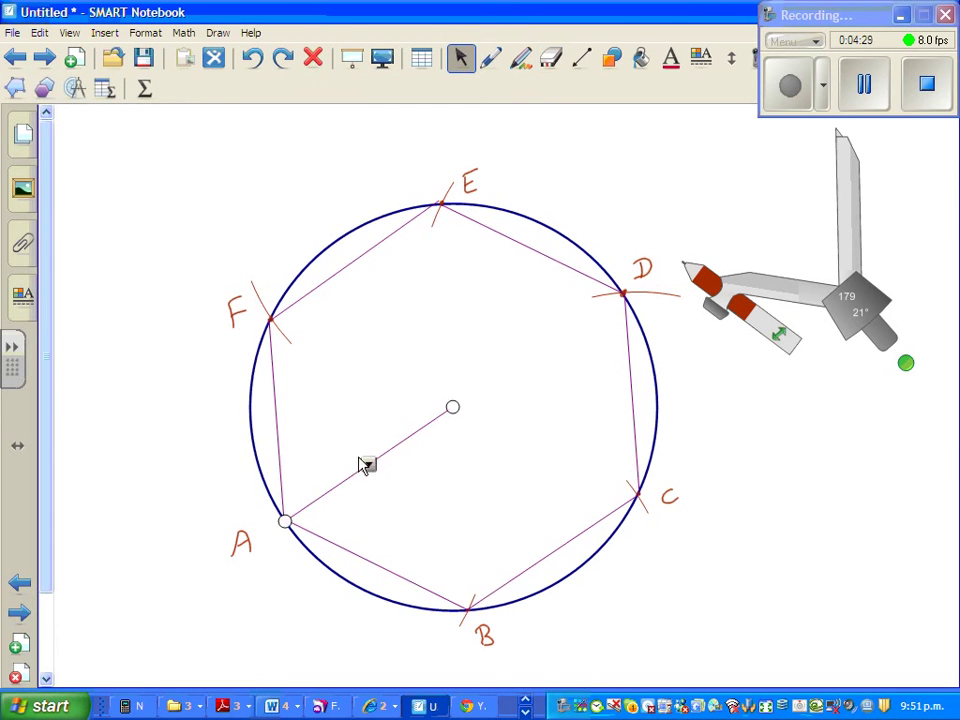
click(368, 464)
click(428, 273)
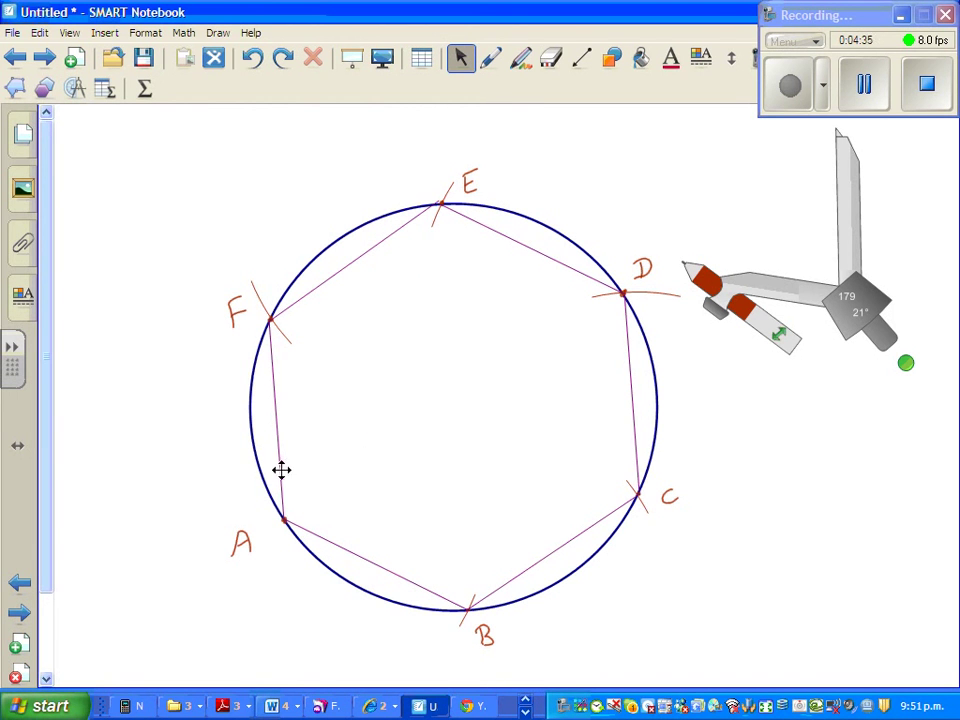
Add a protractor, tilt it to about 29° and place its centre on vertex A
click(73, 89)
click(111, 120)
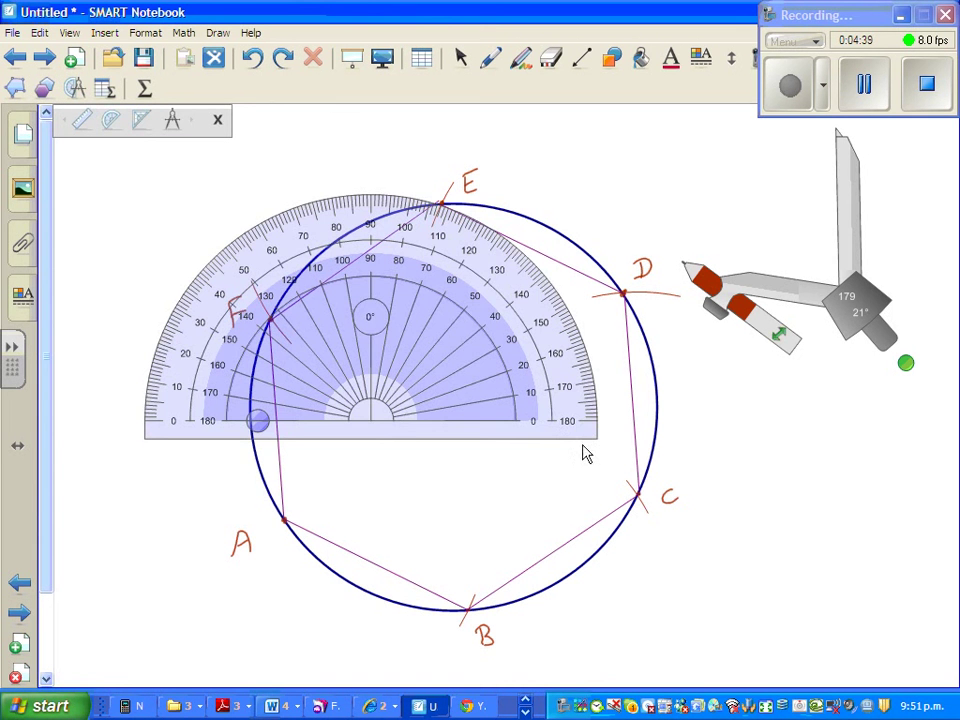
drag(574, 418, 540, 566)
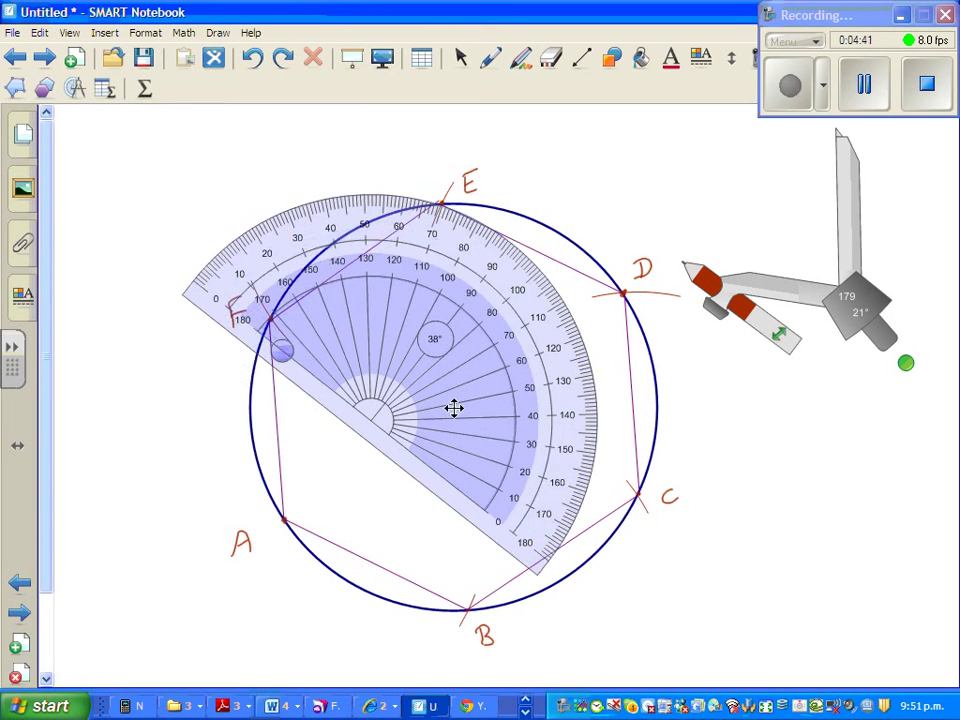
drag(454, 408, 378, 510)
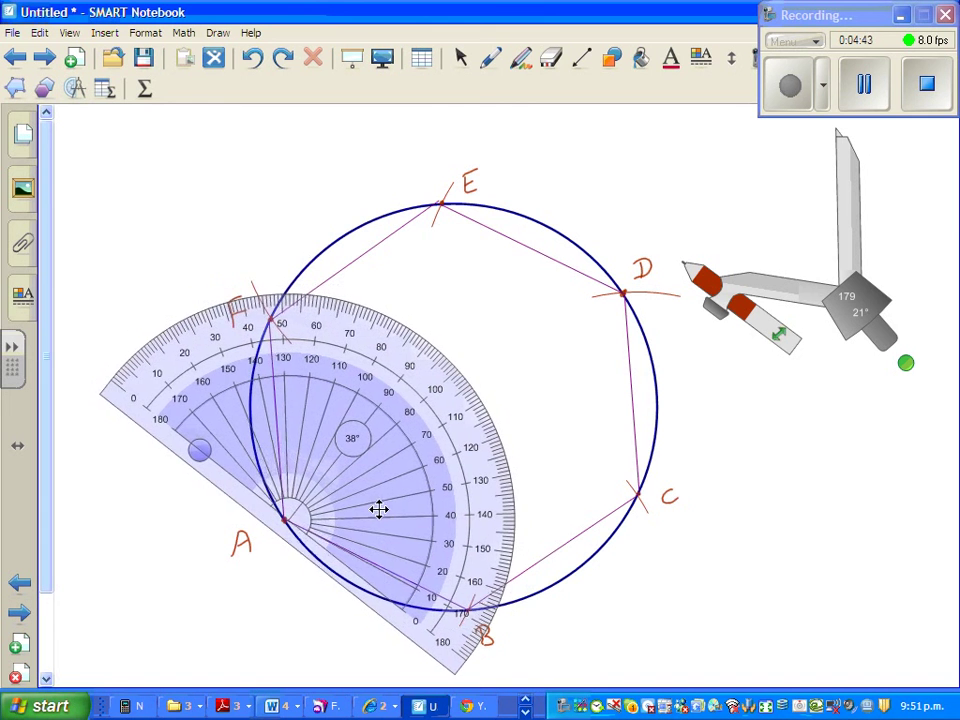
drag(450, 639, 488, 640)
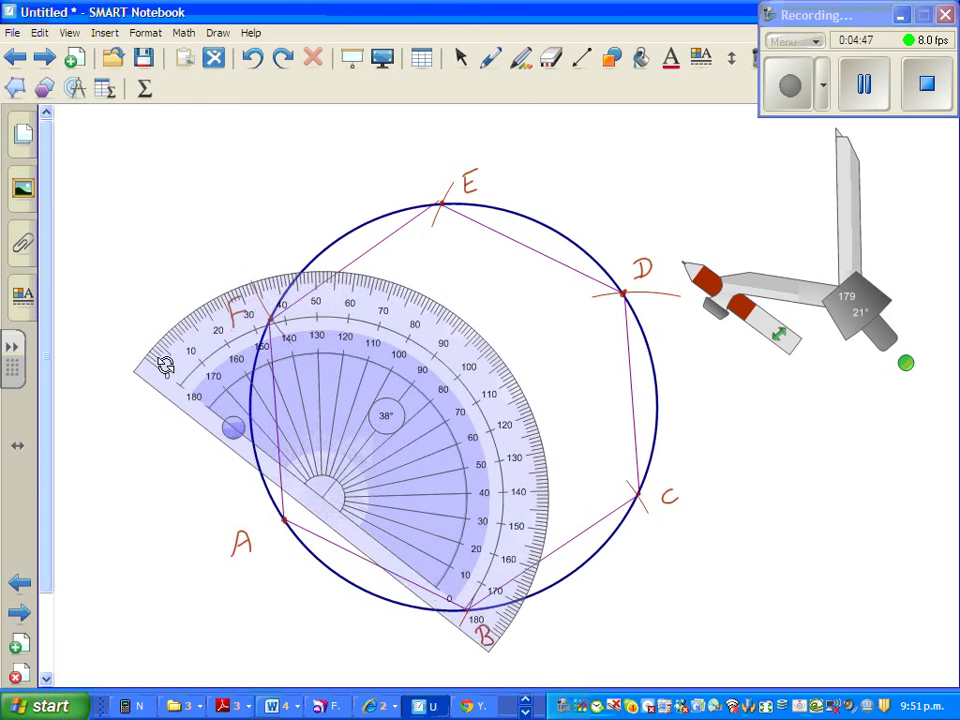
drag(165, 366, 148, 405)
drag(374, 444, 337, 465)
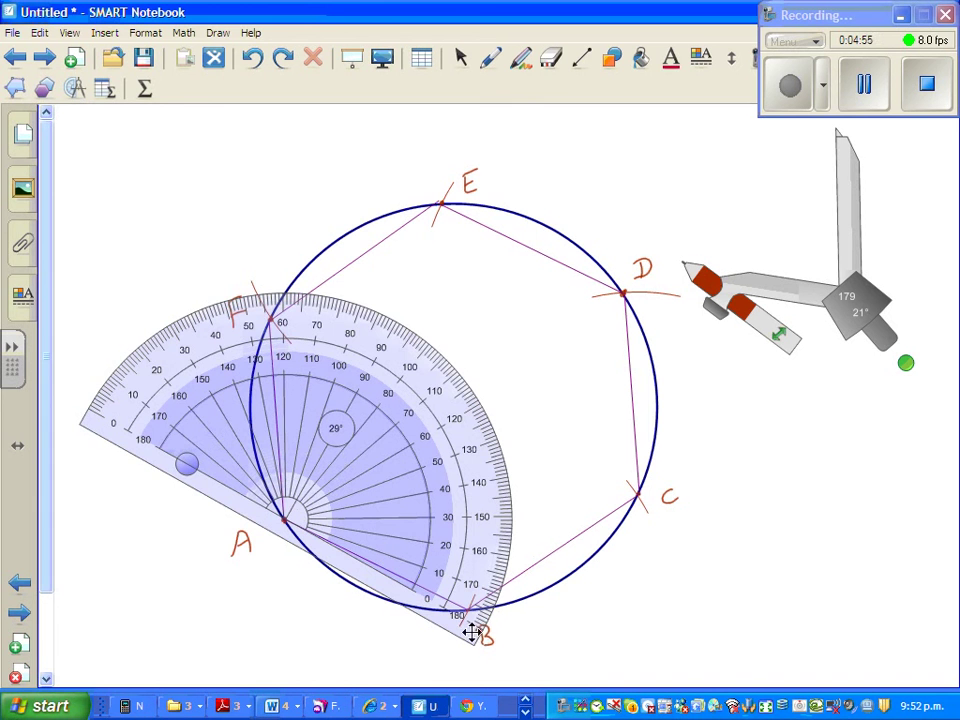
Align the protractor's baseline with side AB at 25° and enlarge it around A to measure angle FAB
drag(474, 632, 476, 586)
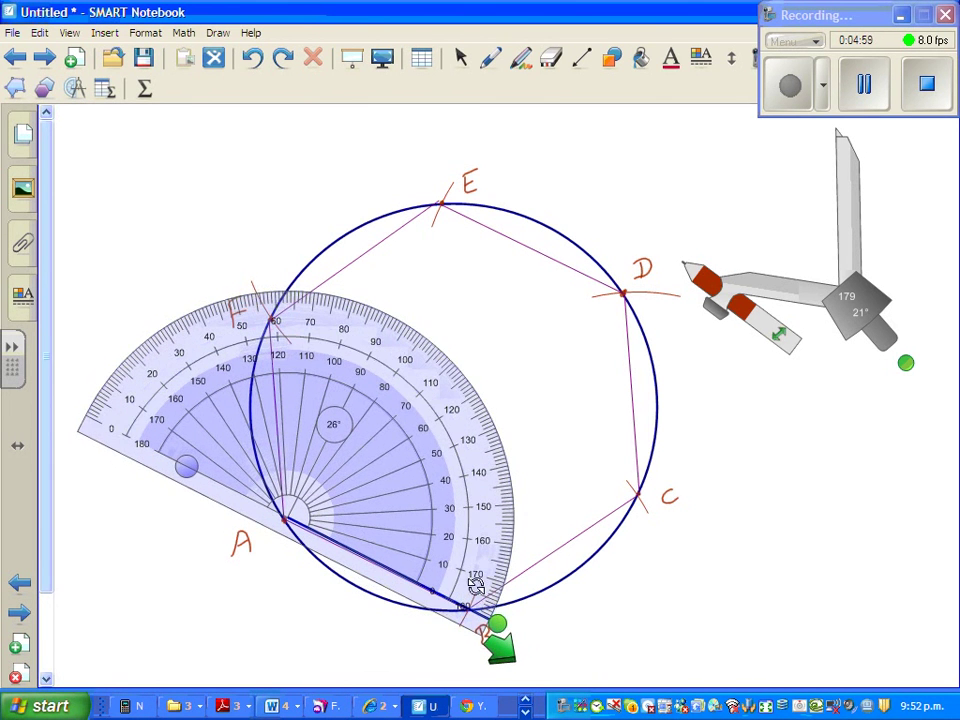
mouse_move(323, 479)
mouse_down()
mouse_move(311, 489)
mouse_move(320, 482)
mouse_up()
drag(377, 336, 490, 283)
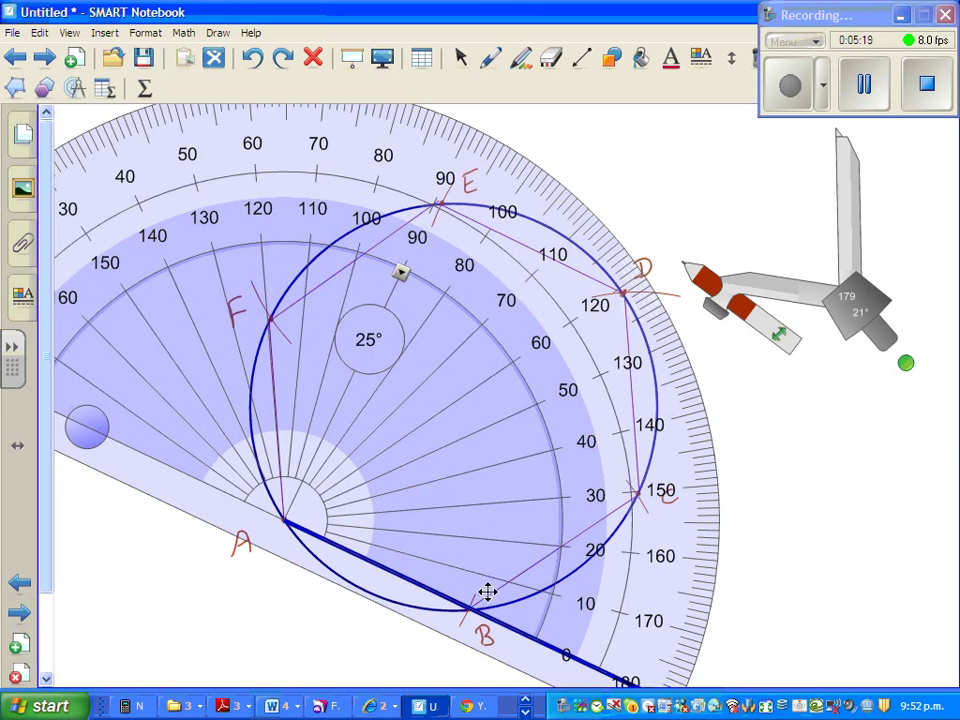
mouse_move(617, 681)
mouse_down()
mouse_move(634, 647)
mouse_move(617, 658)
mouse_move(619, 680)
mouse_up()
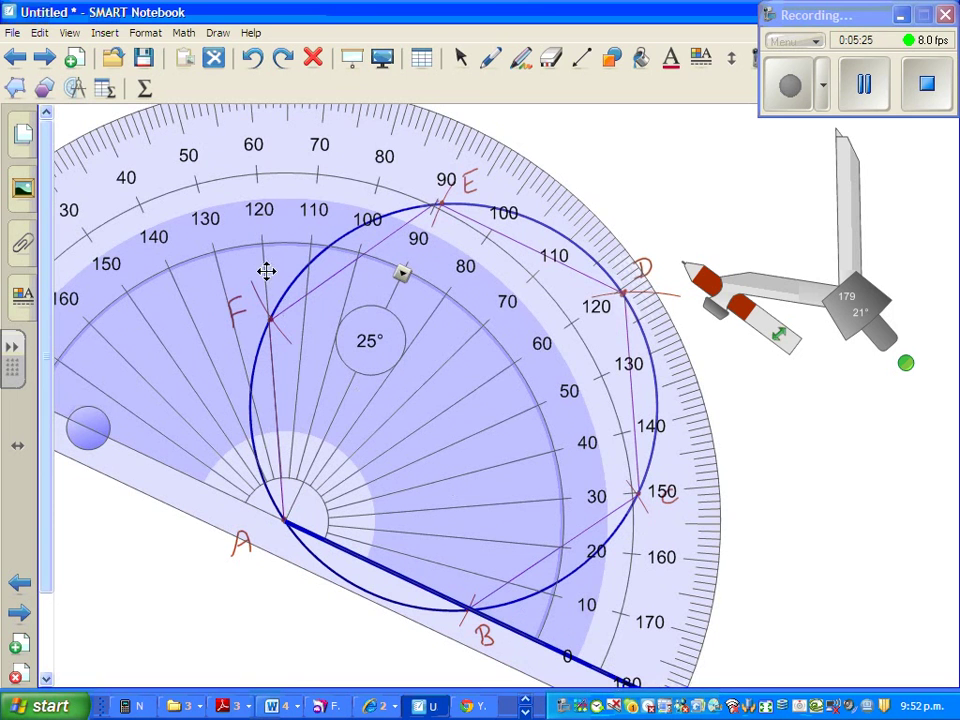